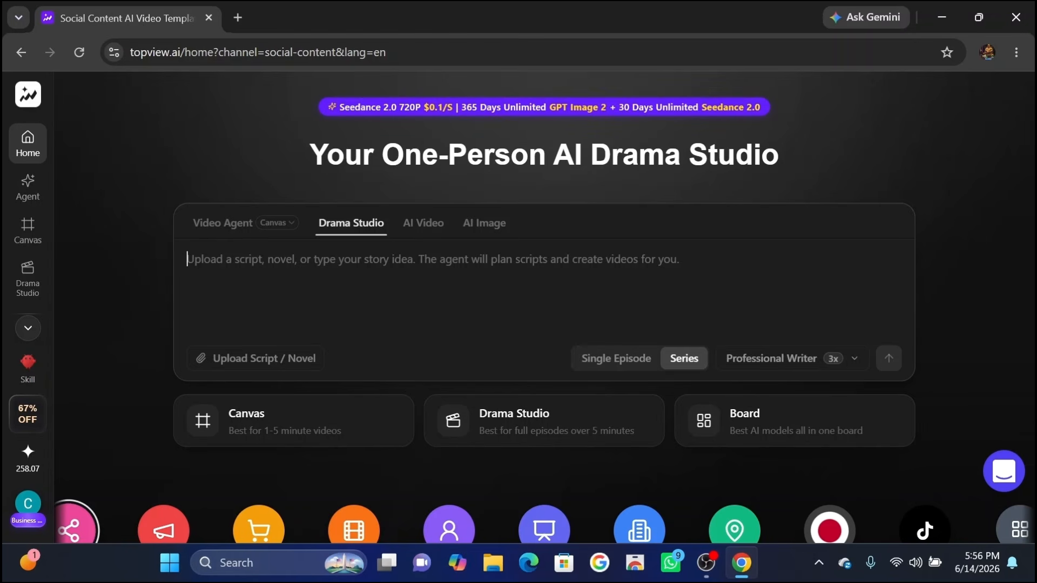
Paste the dark cinematic samurai drama prompt about Kenzo and submit it as a Series with the Professional Writer.
text("Create a dark cinematic samurai drama about a lone warrior named Kenzo who possesses a supernatural aura that makes even shadows fear him. He wanders feudal lands alone, speaks very little, but his presence alone stops enemies. His aura is visible — like dark energy radiating around him. He protects the innocent without being asked. The tone should be serious, emotional and epic — like Game of Thrones meets samurai cinema.")
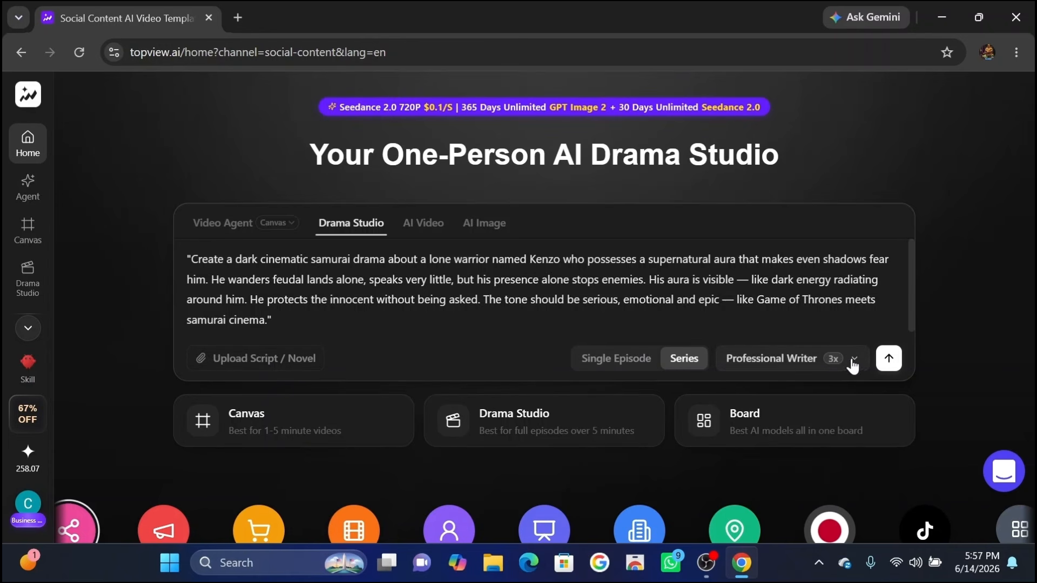
click(823, 361)
scroll(725, 426, down, 1)
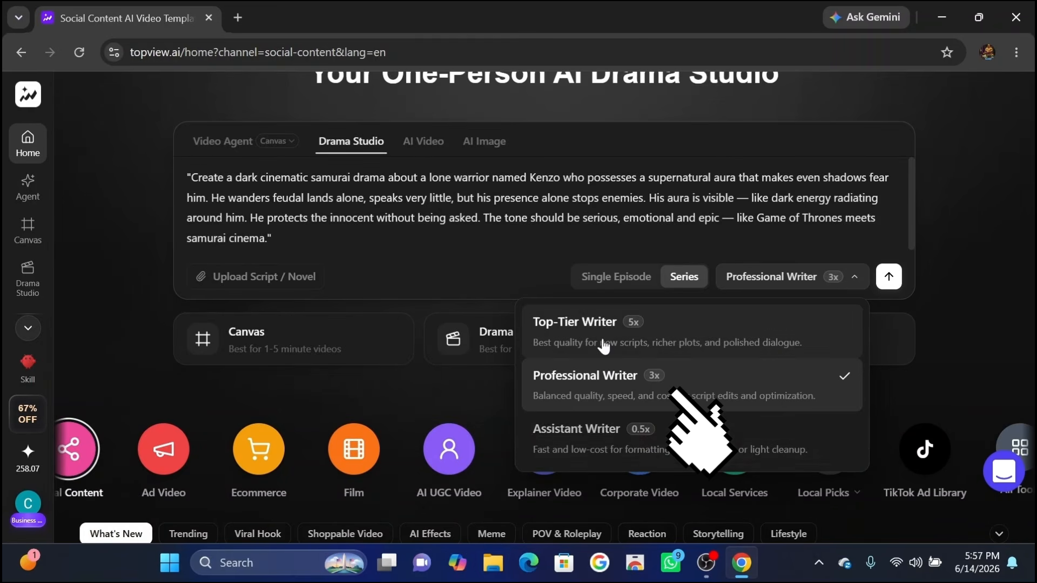
click(674, 391)
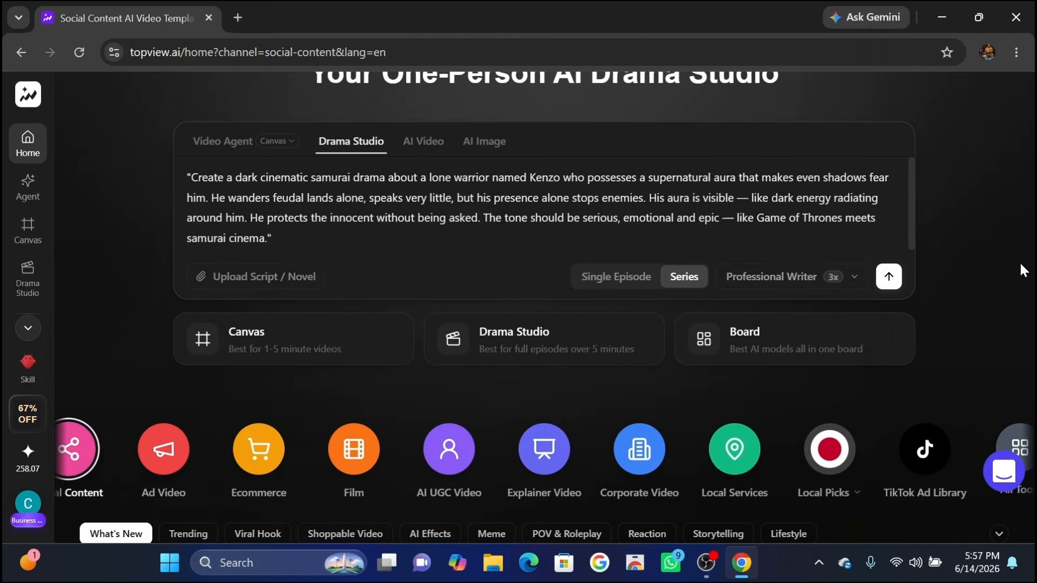
click(888, 276)
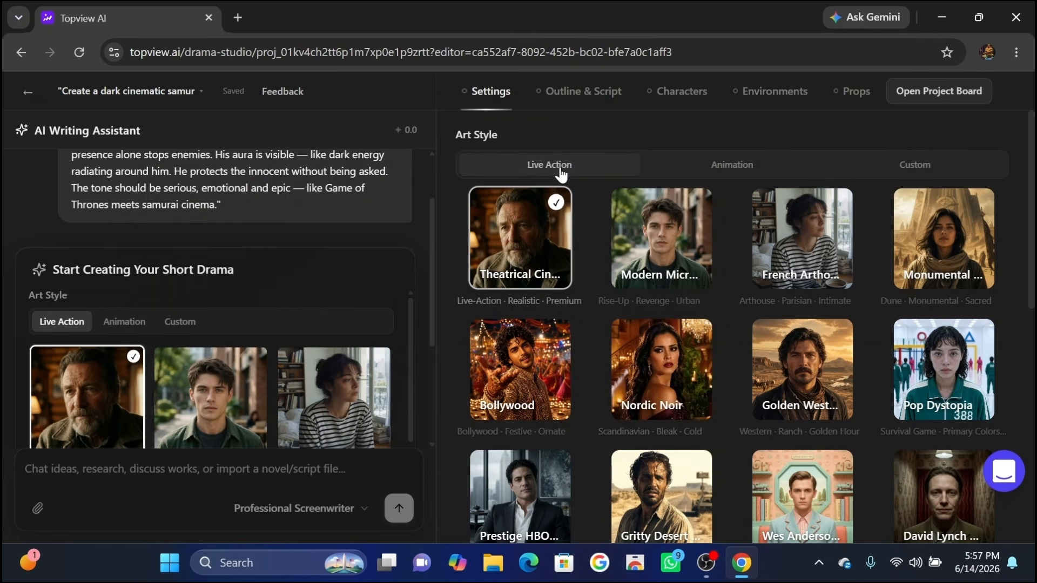
Browse the art style categories and choose the live-action 'Modern Micr…' style (Rise-Up · Revenge · Urban).
scroll(745, 327, down, 2)
scroll(745, 327, up, 2)
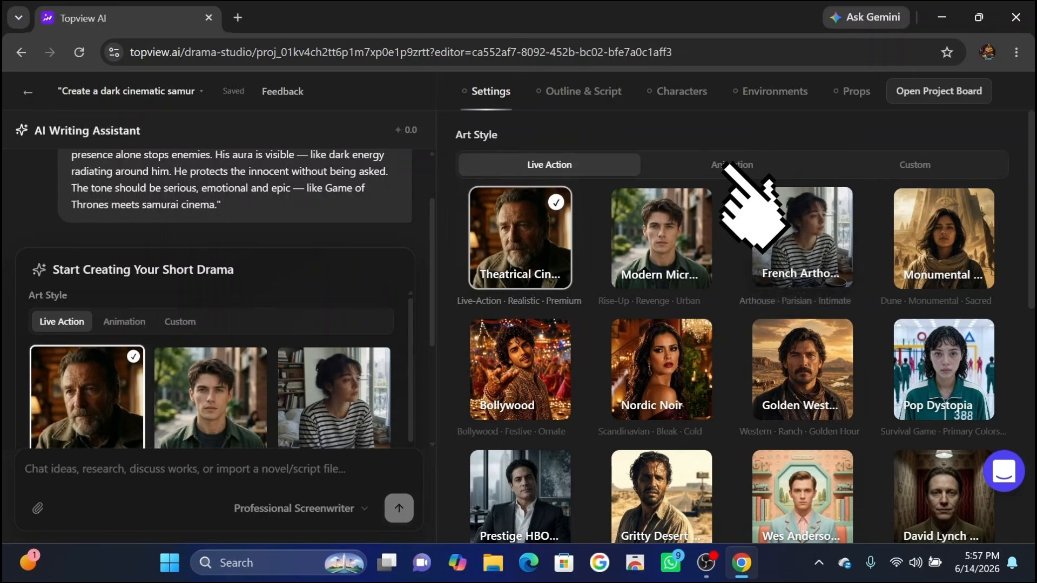
click(744, 165)
click(916, 164)
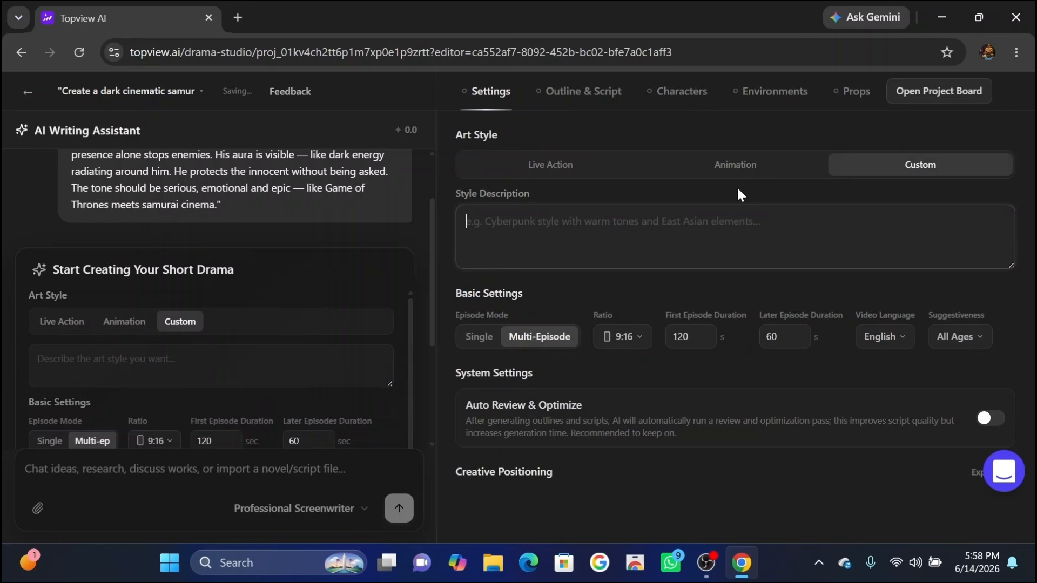
click(549, 164)
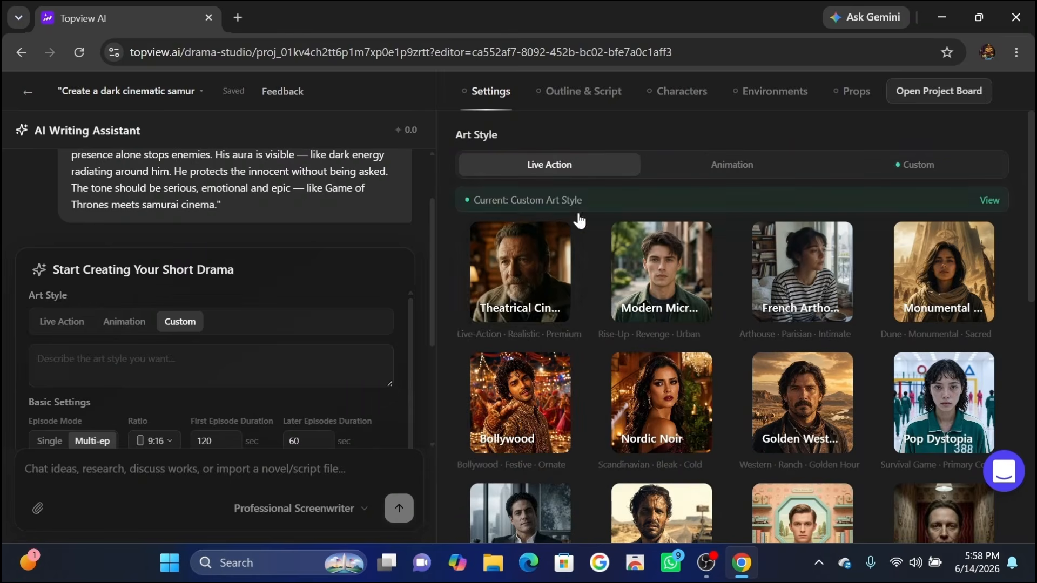
click(652, 292)
Keep the episode mode on Multi-Episode and set the aspect ratio to 16:9.
scroll(652, 292, down, 8)
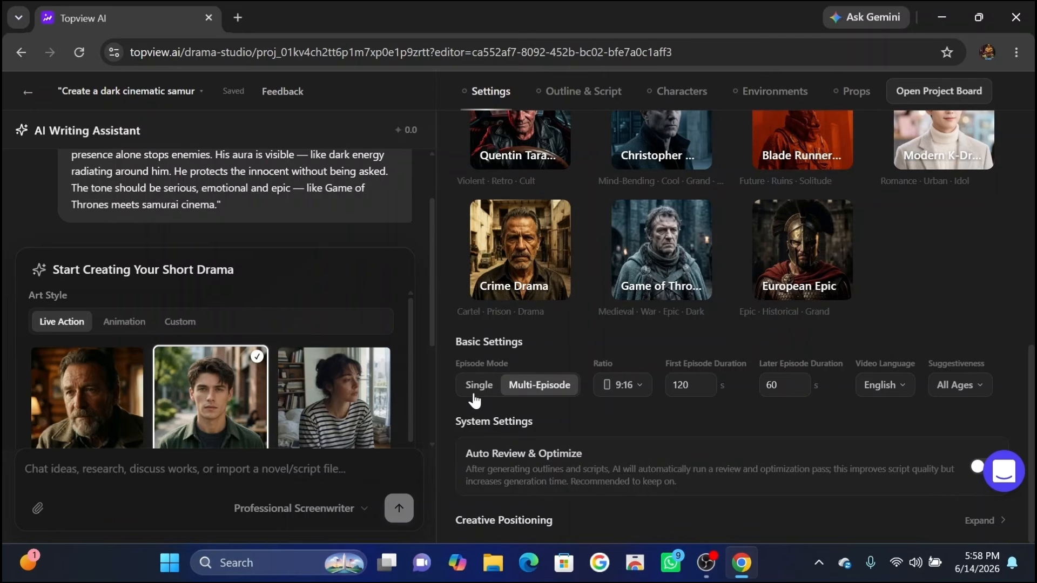
click(539, 394)
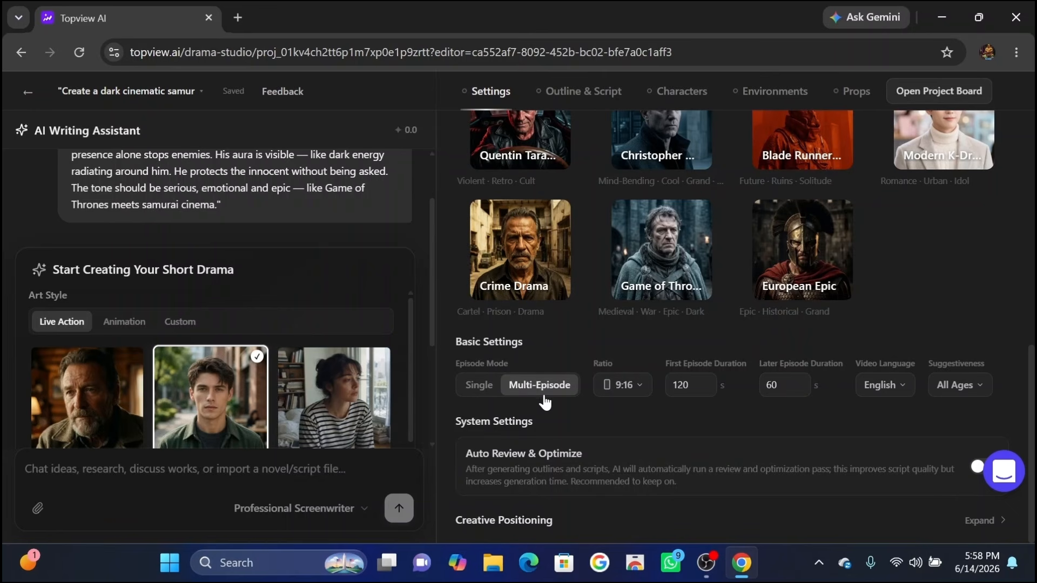
click(626, 388)
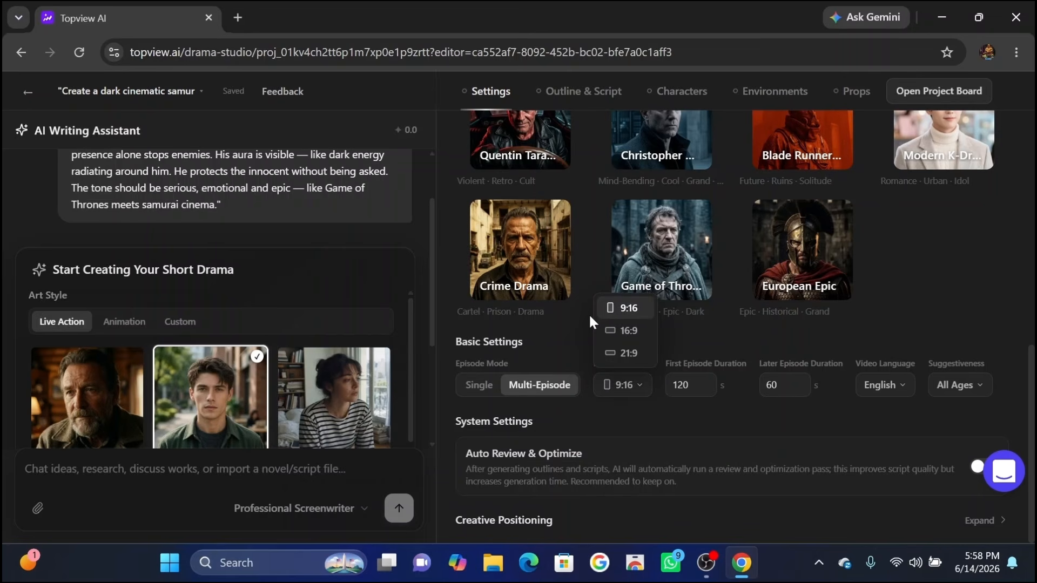
click(629, 331)
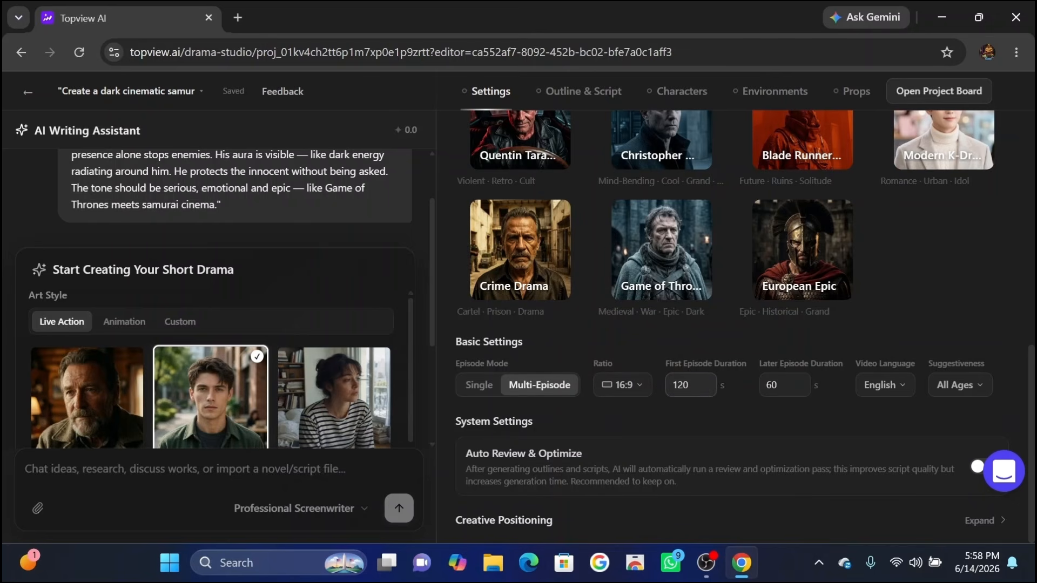
Set both the first episode duration and the later episode duration to 40 seconds.
key(BackSpace)
key(BackSpace)
key(BackSpace)
text(40)
click(785, 385)
key(BackSpace)
key(BackSpace)
text(4)
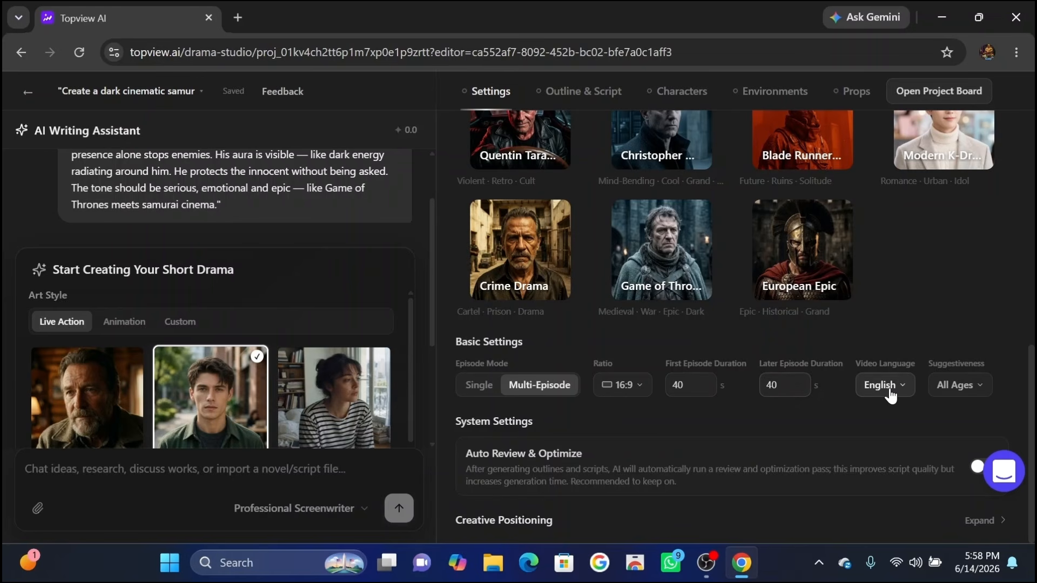
Choose English as the video language and All Ages as the suggestiveness level.
click(890, 396)
scroll(920, 303, down, 2)
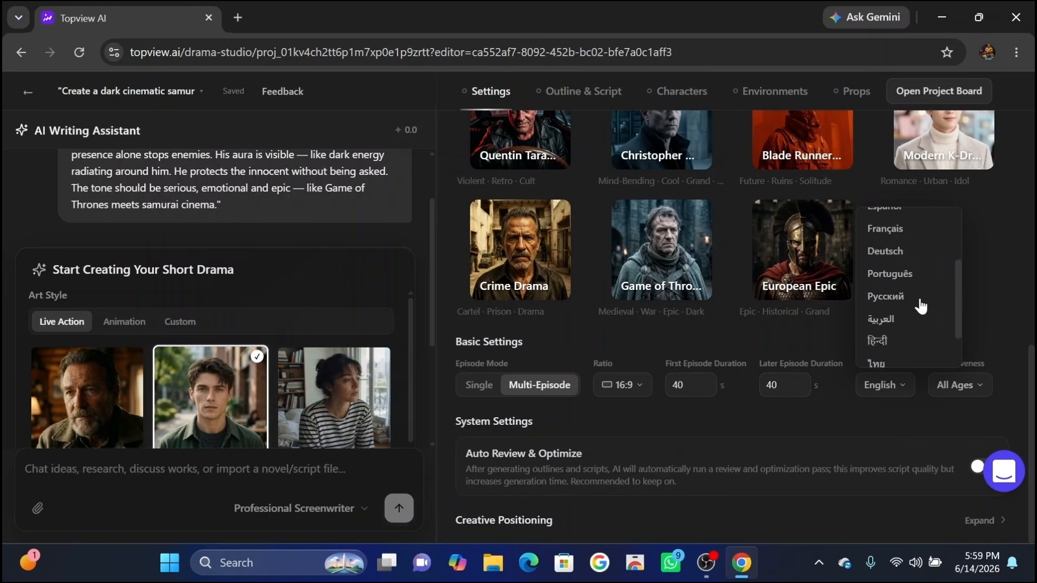
scroll(891, 280, up, 2)
click(900, 252)
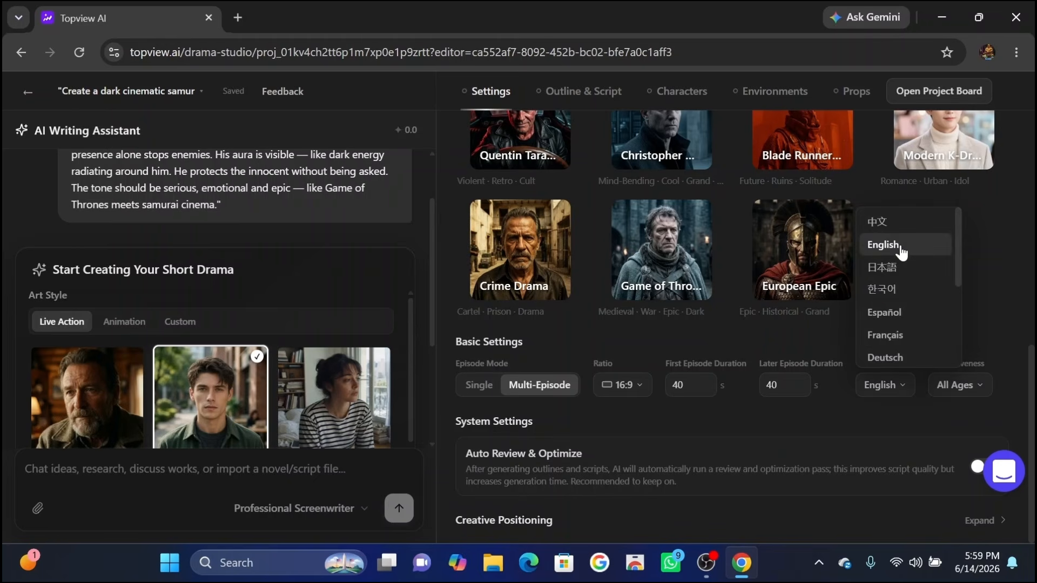
click(901, 251)
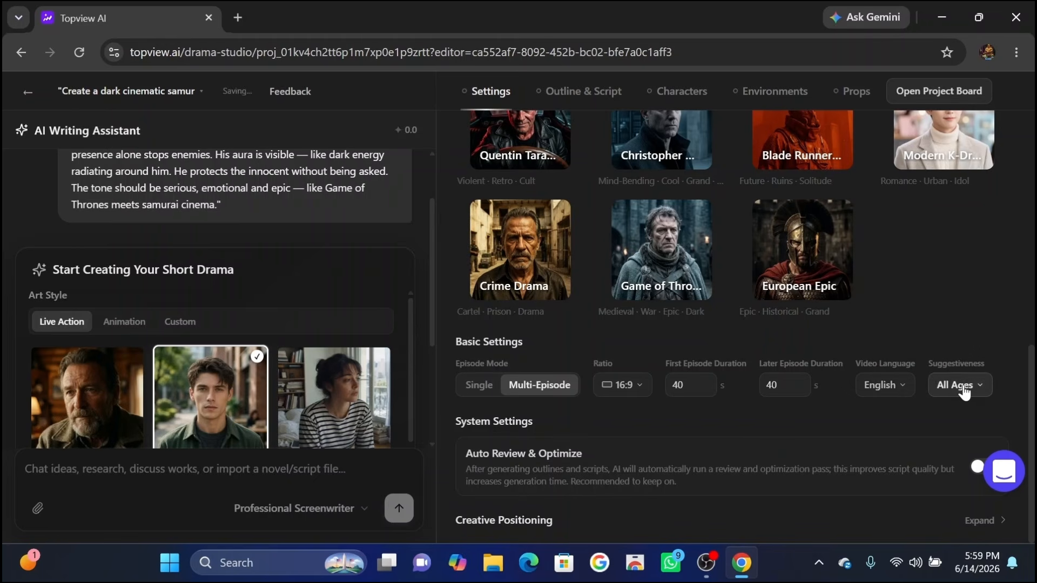
click(964, 390)
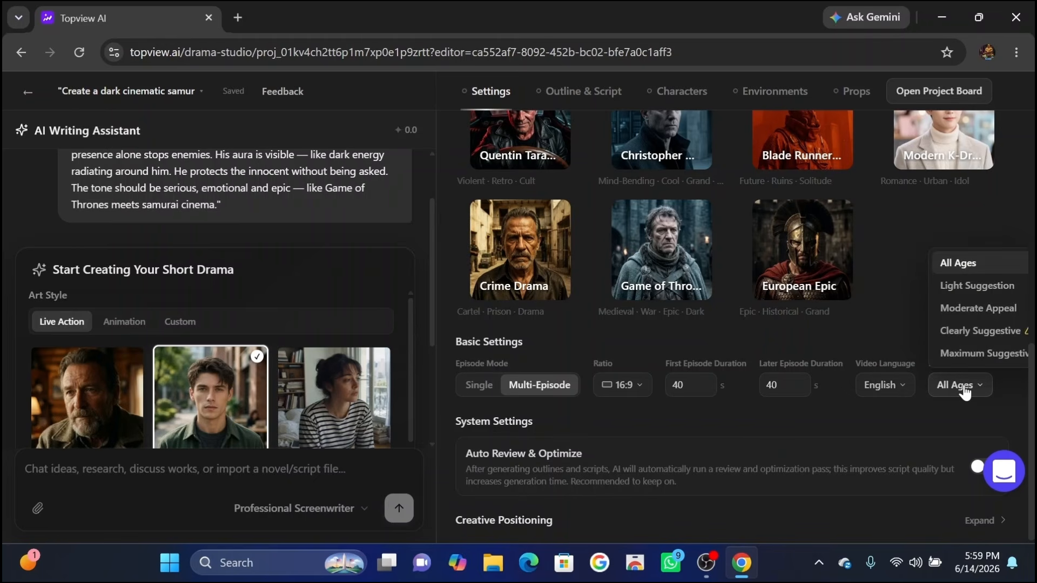
click(959, 268)
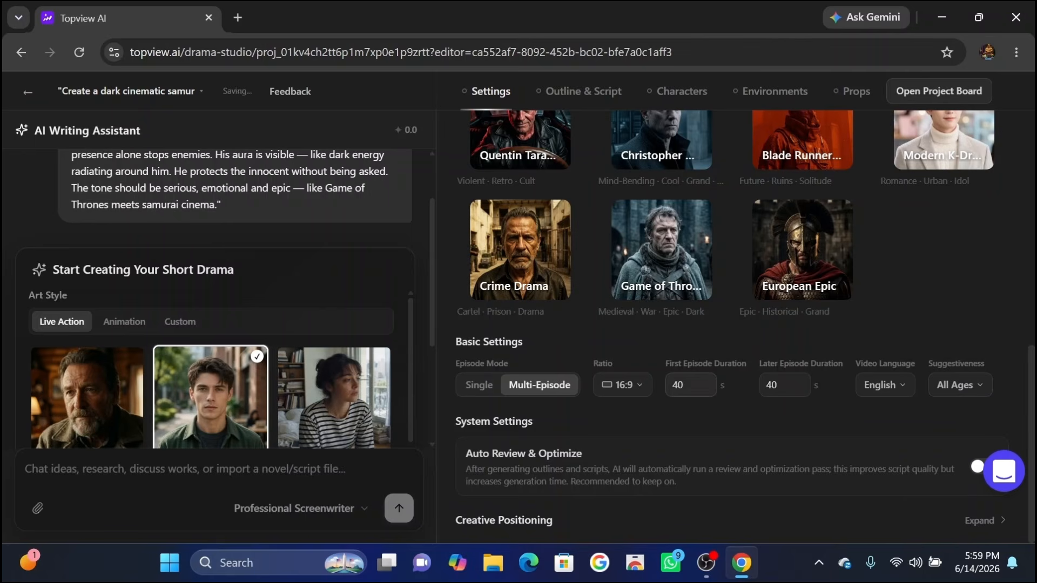
Turn on Auto Review & Optimize and confirm the settings to start creating.
scroll(245, 375, down, 5)
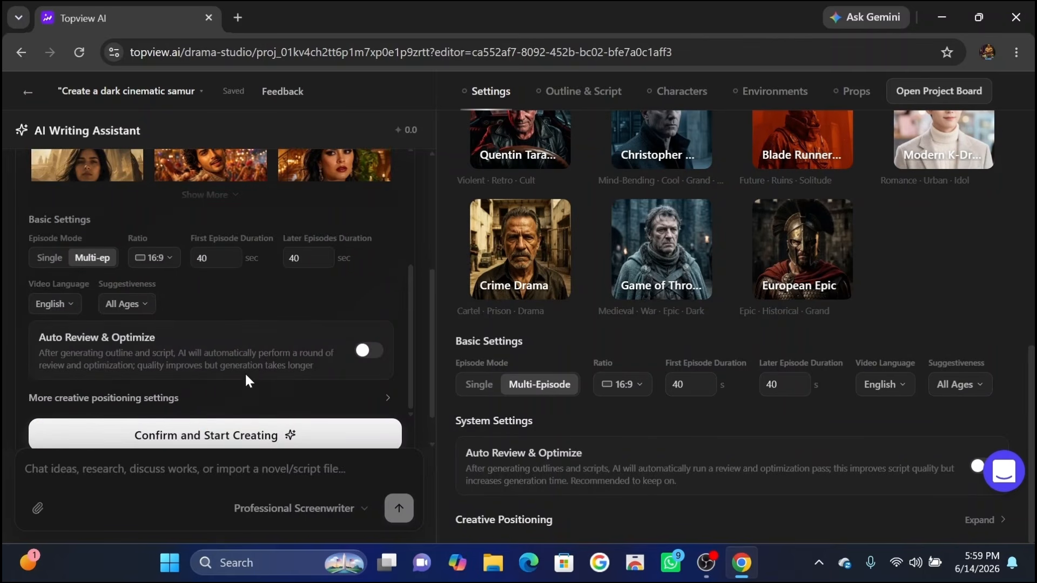
click(357, 354)
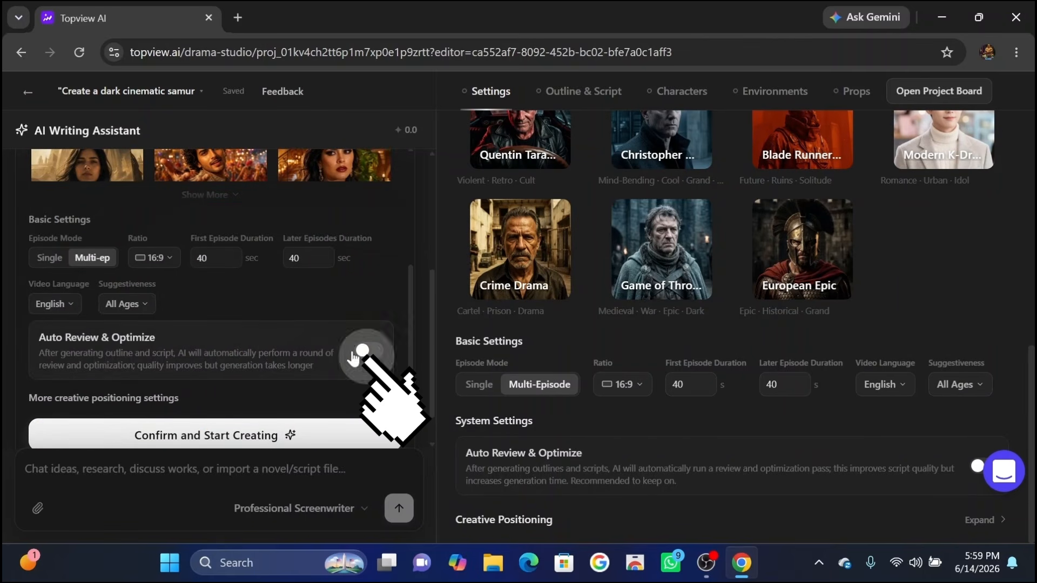
click(254, 436)
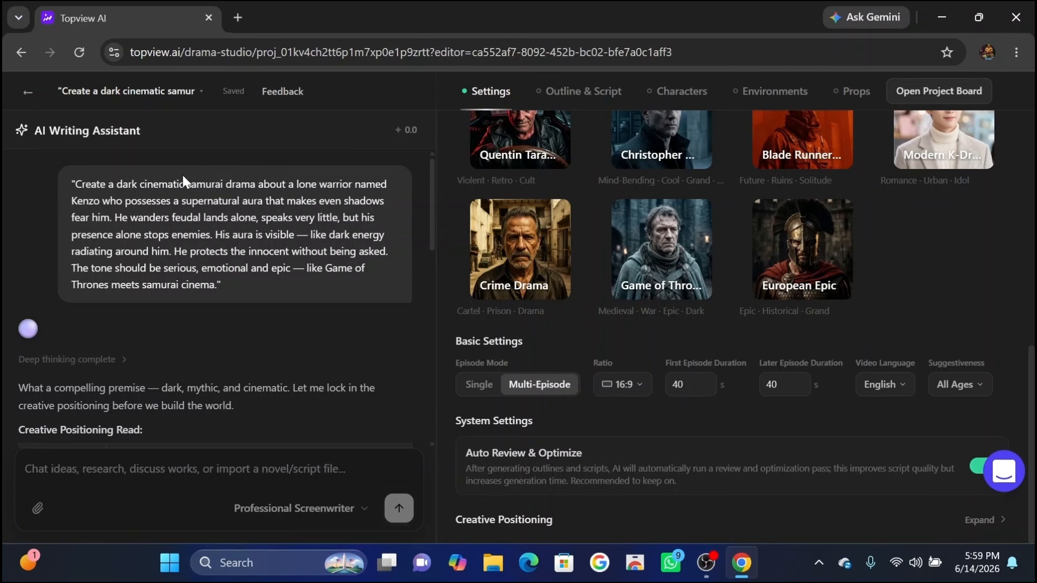
Review the assistant's creative positioning and accept generating the outline now with 10 episodes.
double_click(205, 185)
click(309, 356)
scroll(309, 356, down, 3)
scroll(309, 356, down, 5)
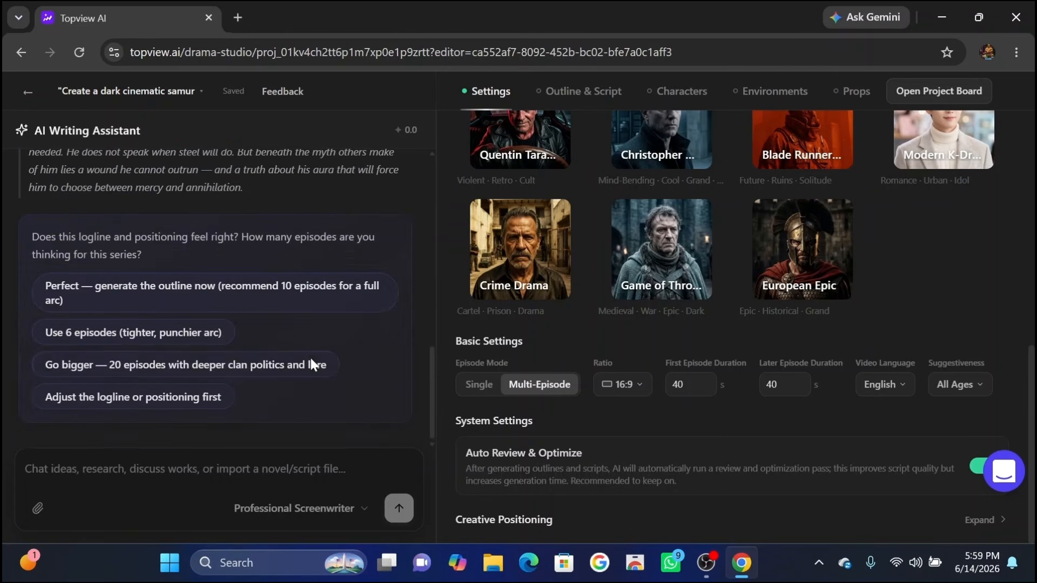
scroll(320, 244, up, 5)
scroll(319, 244, up, 3)
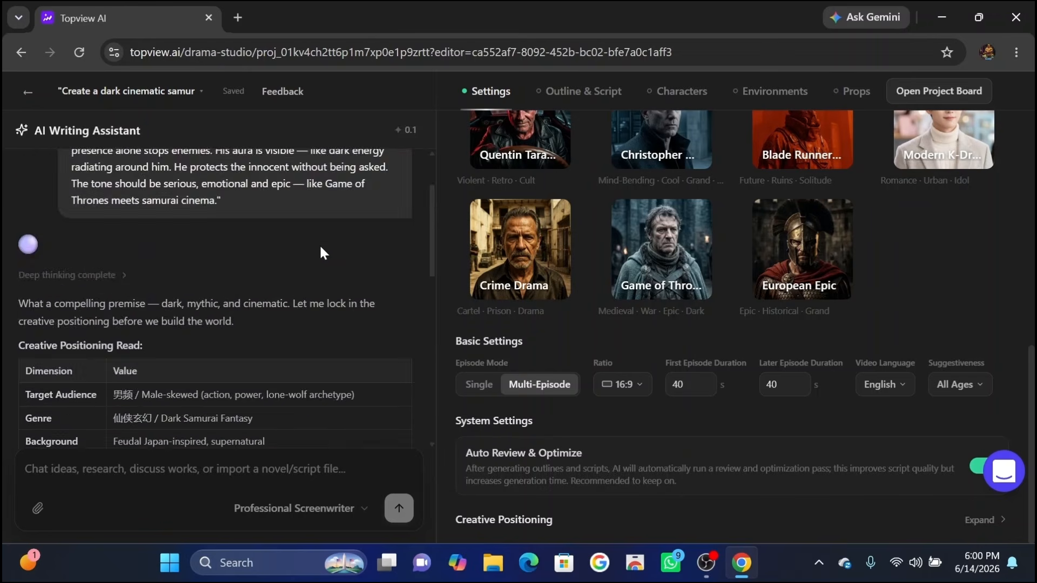
scroll(319, 248, down, 4)
scroll(184, 298, down, 6)
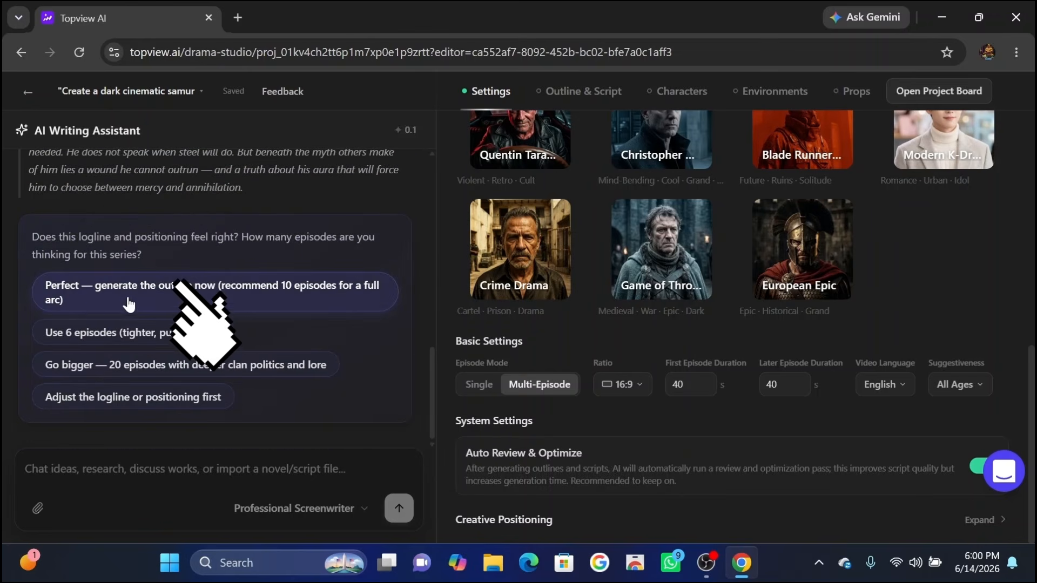
click(94, 305)
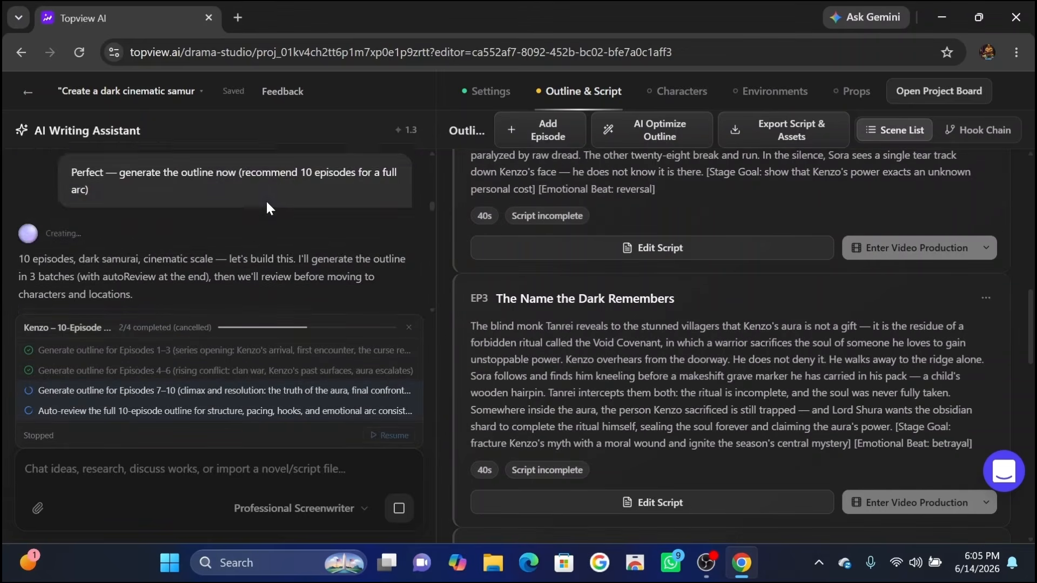
Replace the project logline with the pasted 'A silent samurai with a supernatural dark aura…' logline.
scroll(268, 207, down, 6)
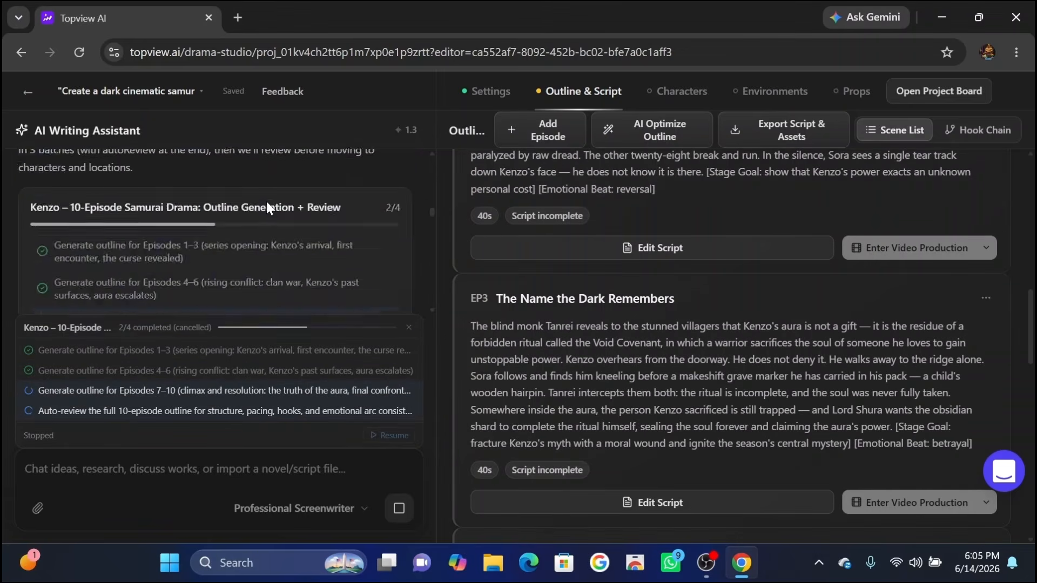
scroll(227, 227, down, 5)
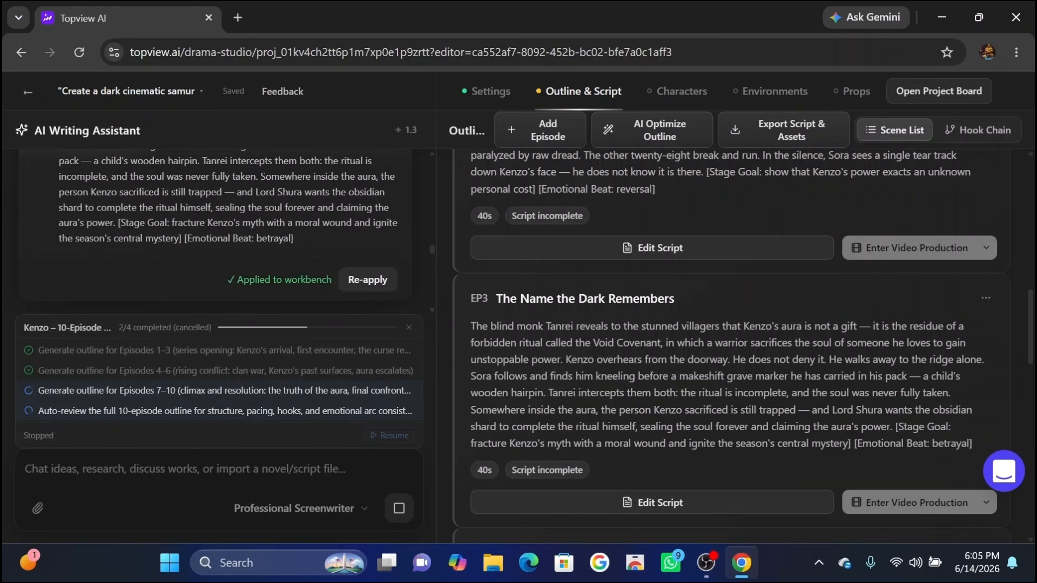
scroll(239, 211, down, 1)
scroll(239, 210, up, 6)
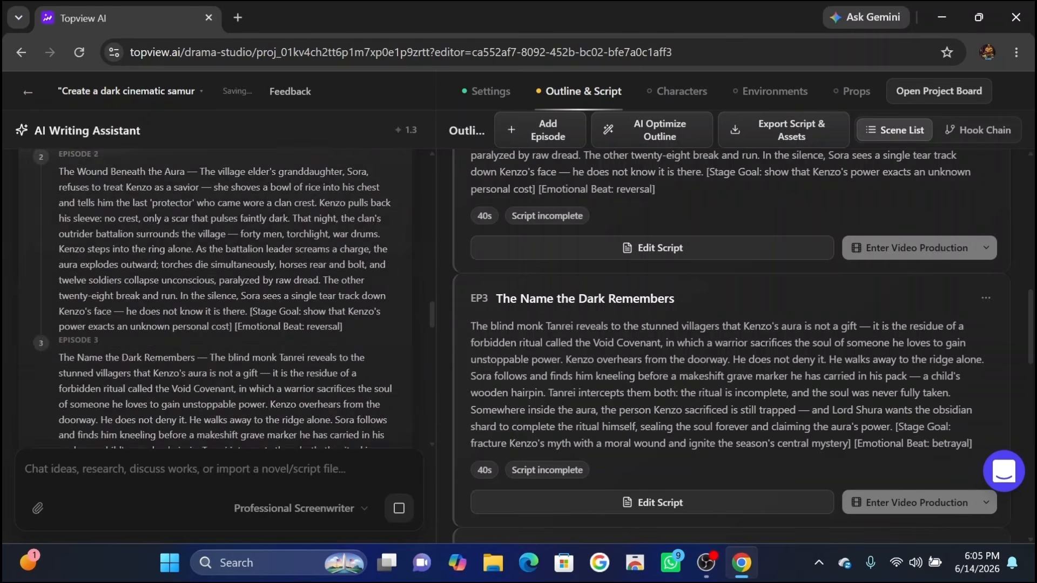
scroll(239, 210, down, 3)
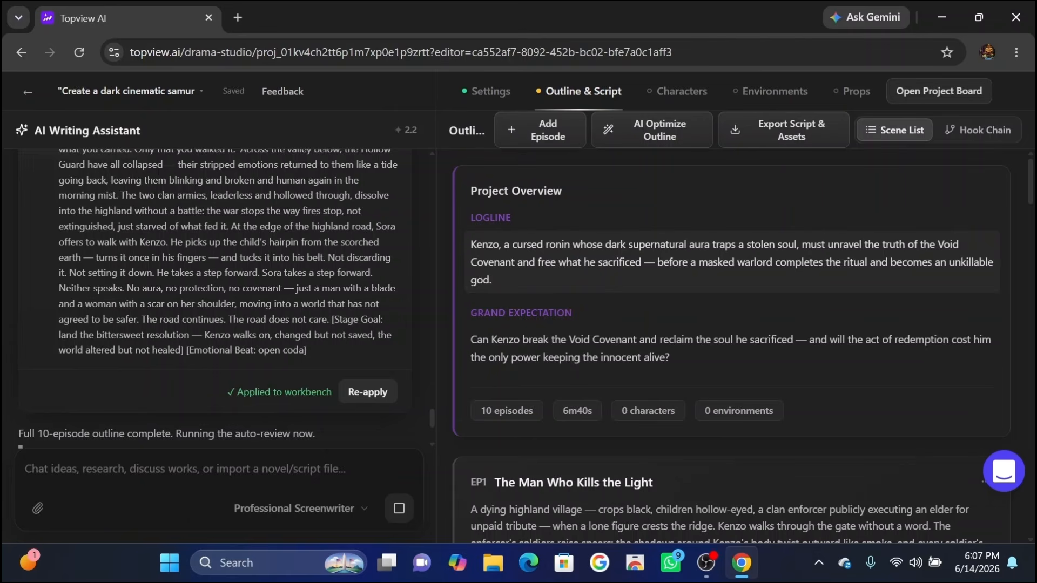
drag(490, 280, 449, 226)
key(BackSpace)
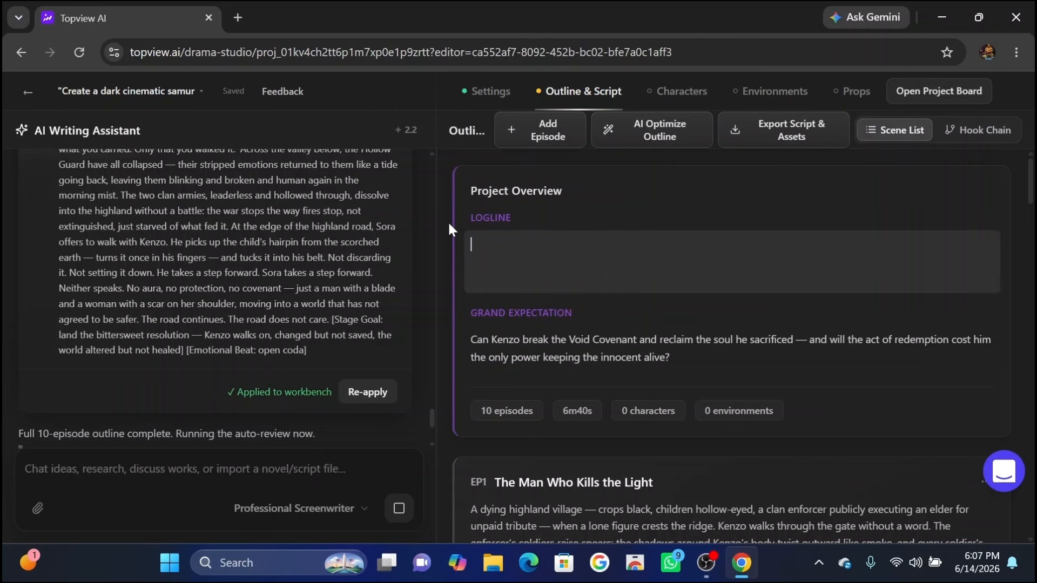
text("A silent samurai with a supernatural dark aura wanders feudal lands alone — speaking little, killing less, but leaving no enemy standing and no innocent unprotected.")
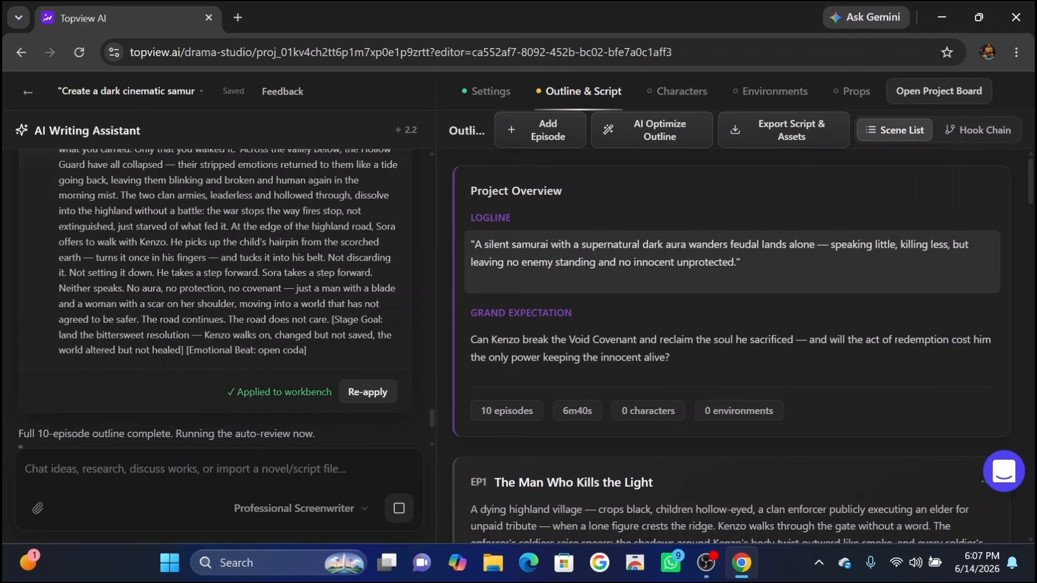
Ask the assistant to generate character, location and prop settings before writing the beat sheets.
scroll(523, 301, down, 3)
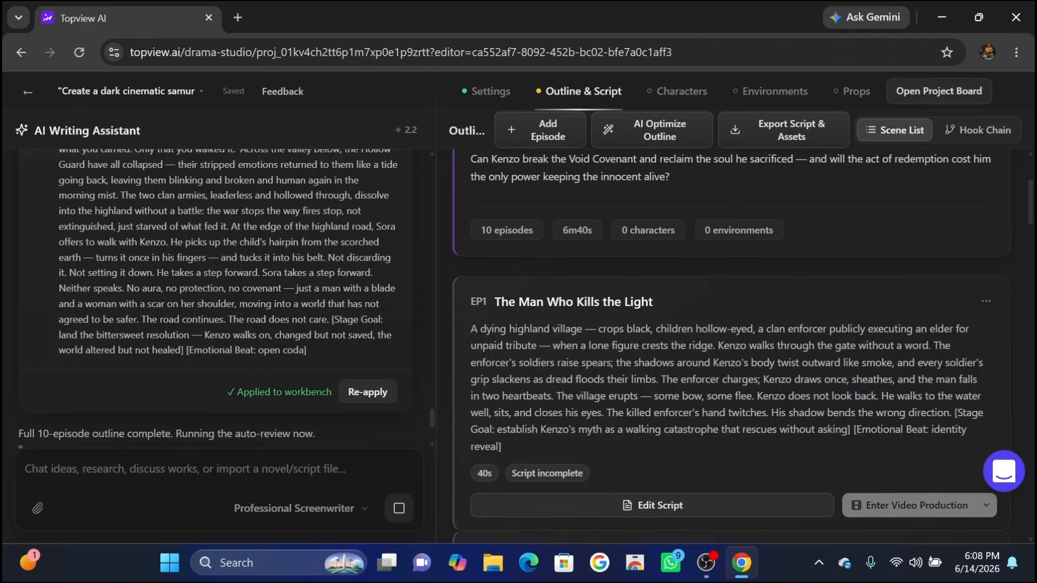
scroll(601, 270, down, 1)
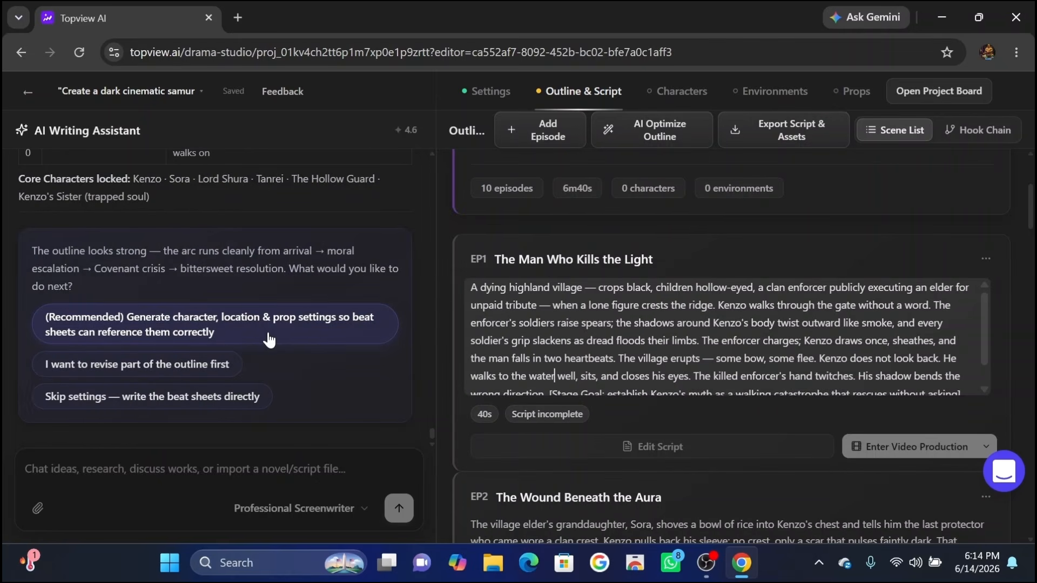
click(269, 339)
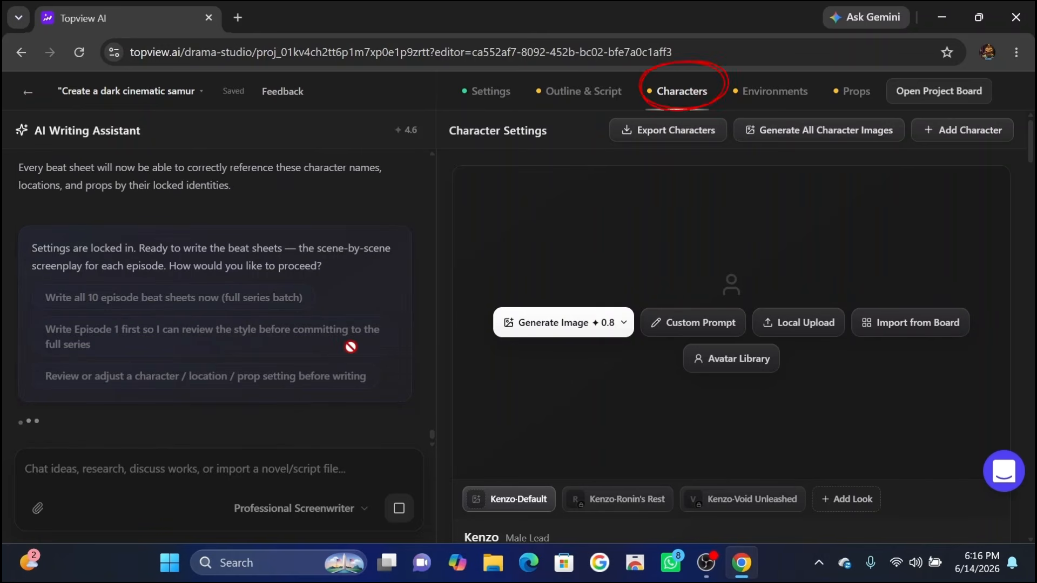
Add a new character and generate images for all characters.
click(951, 133)
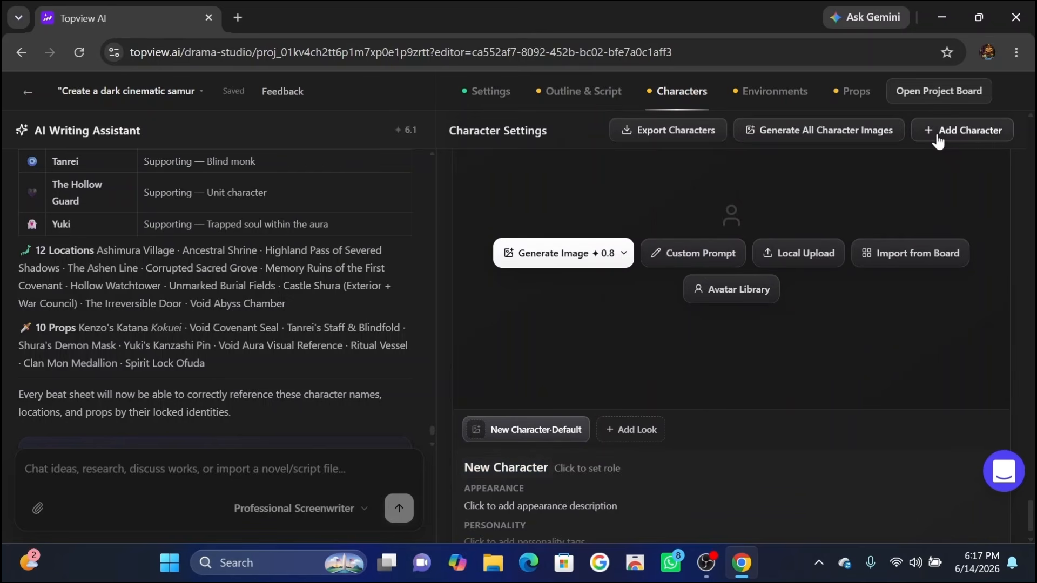
click(821, 133)
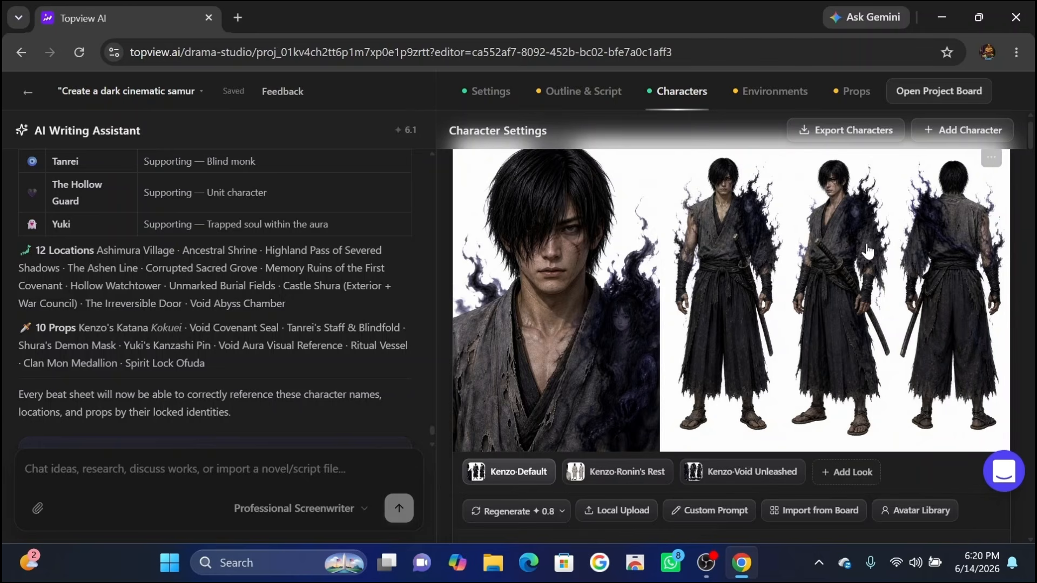
Examine Kenzo's character sheet images and appearance description in the character settings.
scroll(793, 242, up, 1)
scroll(793, 241, down, 1)
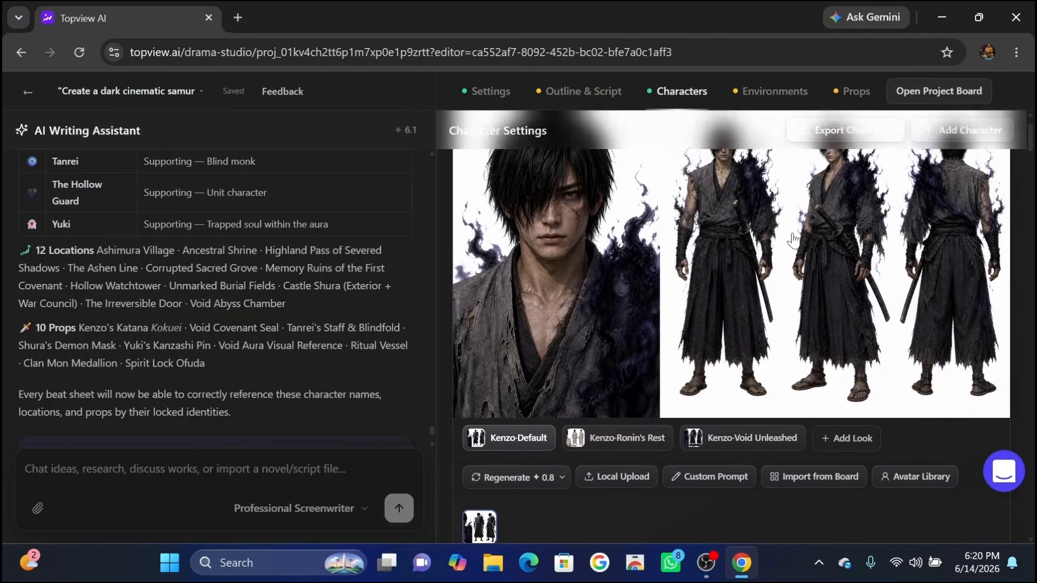
scroll(793, 241, up, 1)
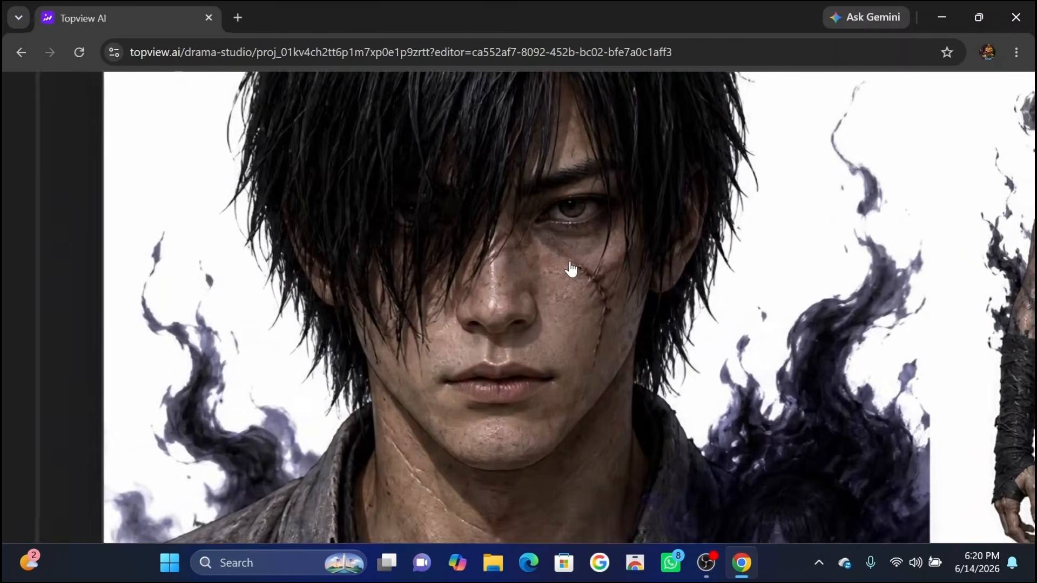
scroll(782, 233, right, 1)
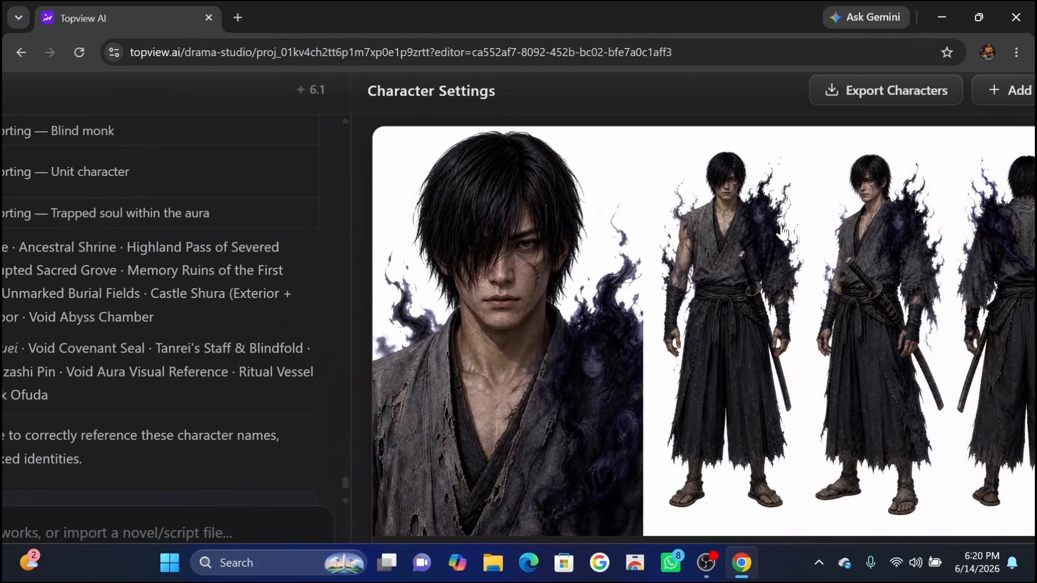
scroll(783, 233, right, 1)
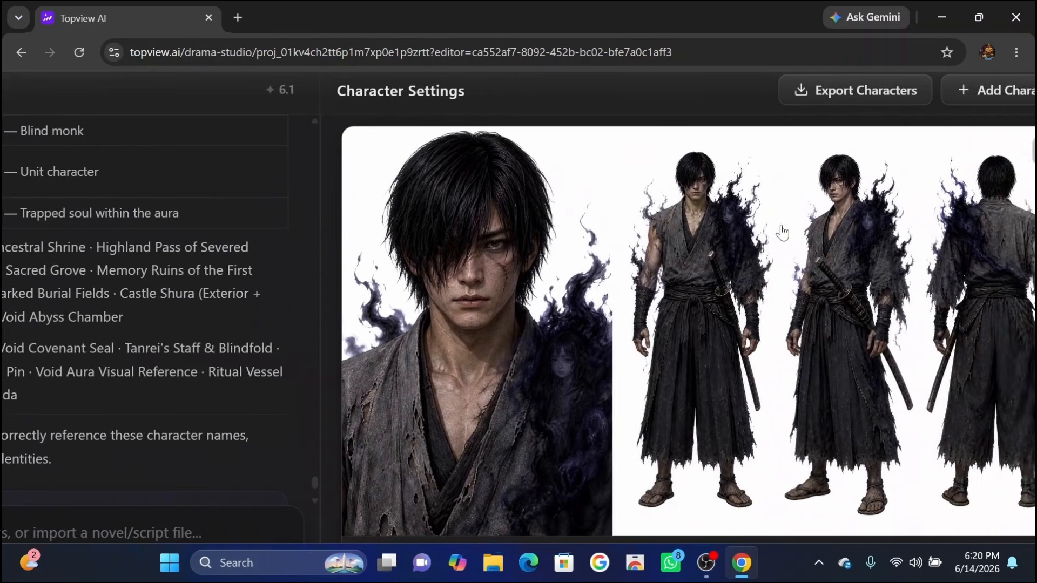
scroll(783, 232, up, 5)
scroll(546, 164, up, 1)
scroll(546, 164, down, 5)
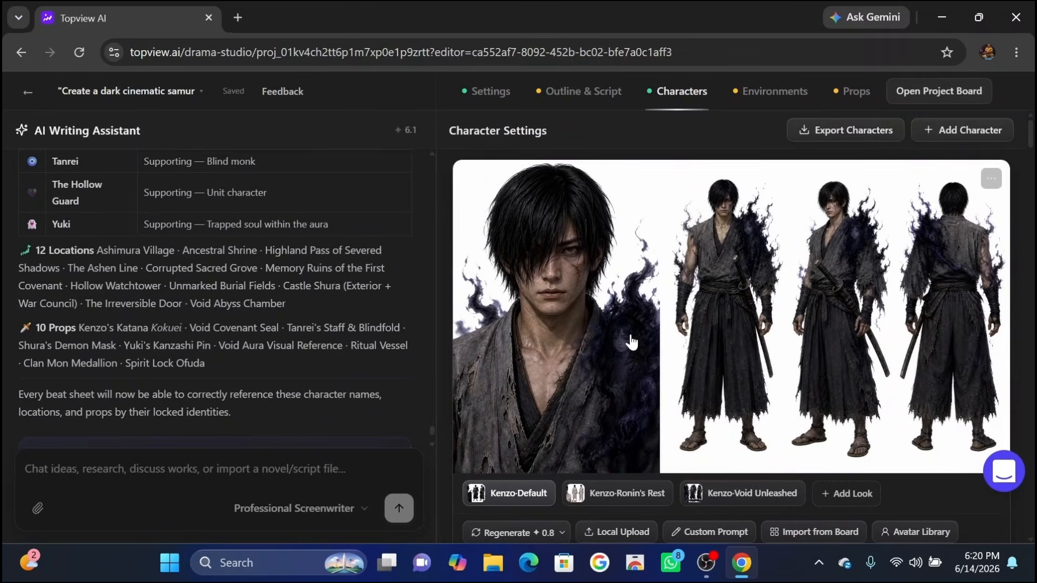
scroll(855, 281, down, 6)
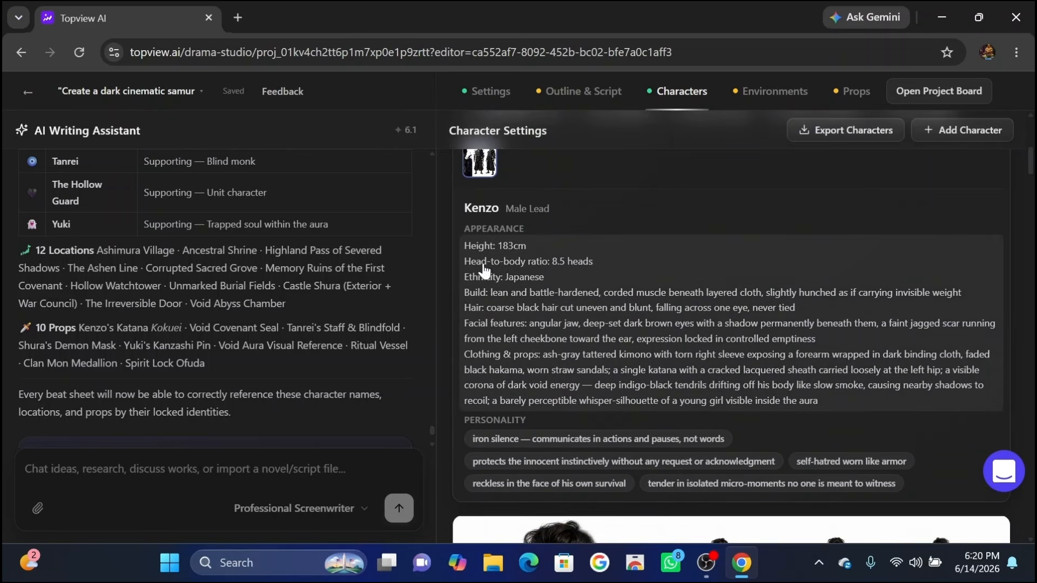
scroll(750, 377, down, 3)
scroll(750, 377, up, 2)
click(581, 228)
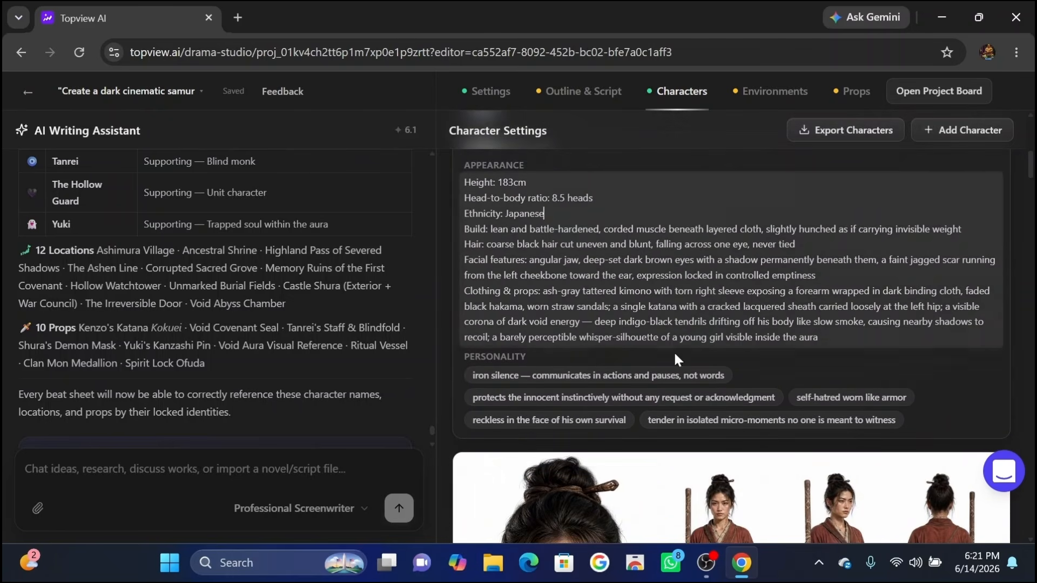
Browse the remaining characters' generated sheets and descriptions, including Sora, Lord Shura and Yuki.
scroll(671, 359, down, 8)
scroll(671, 358, up, 4)
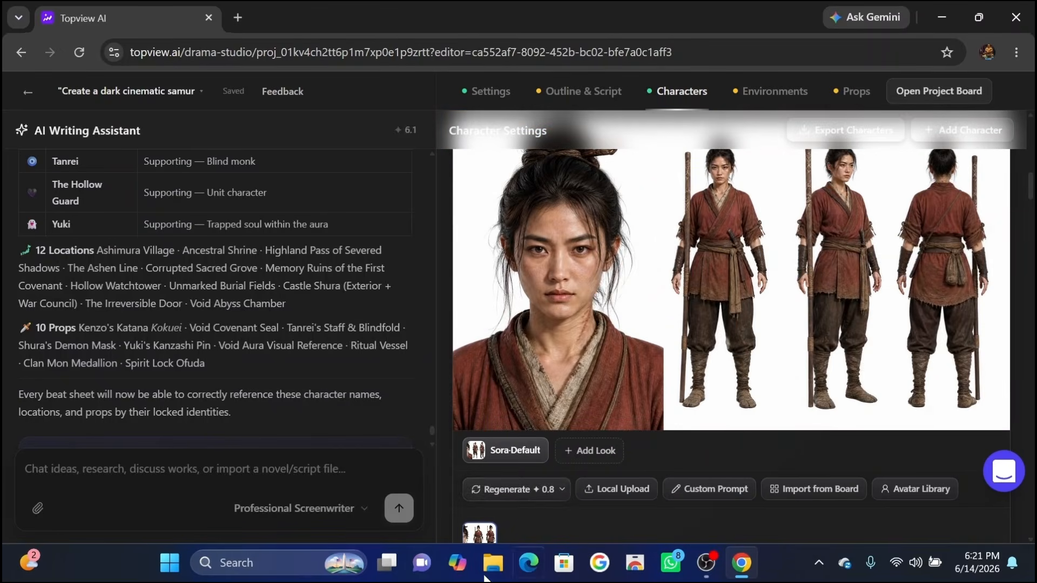
scroll(683, 484, down, 10)
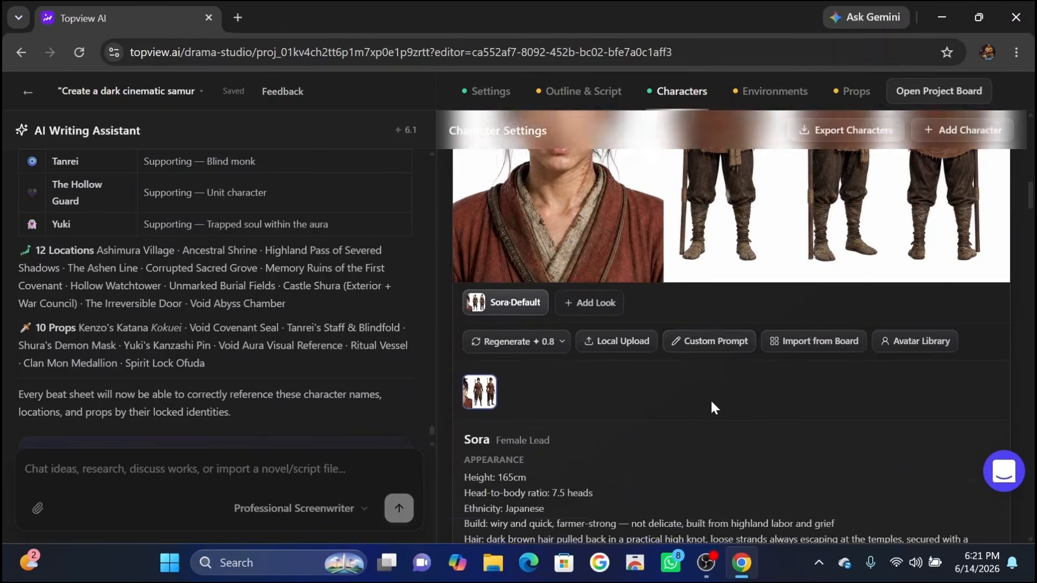
scroll(713, 409, down, 2)
scroll(542, 363, up, 3)
scroll(574, 342, down, 3)
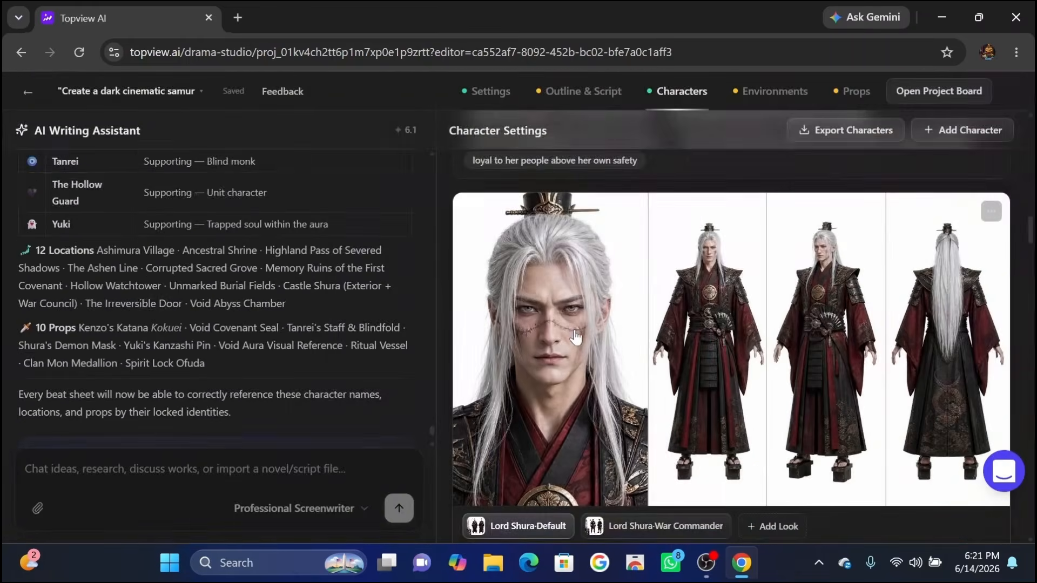
scroll(738, 417, down, 5)
scroll(738, 417, down, 20)
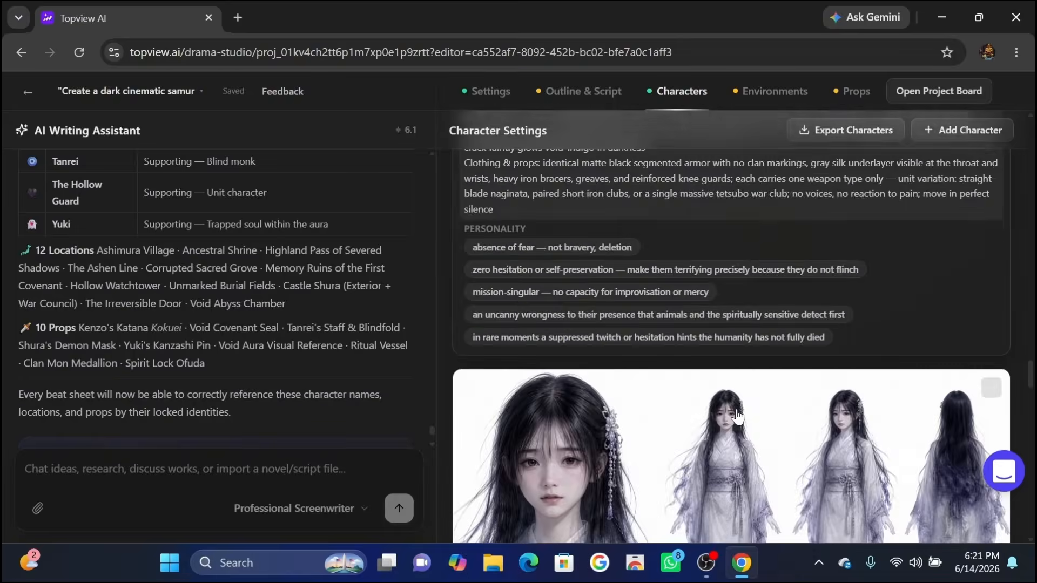
scroll(739, 416, down, 15)
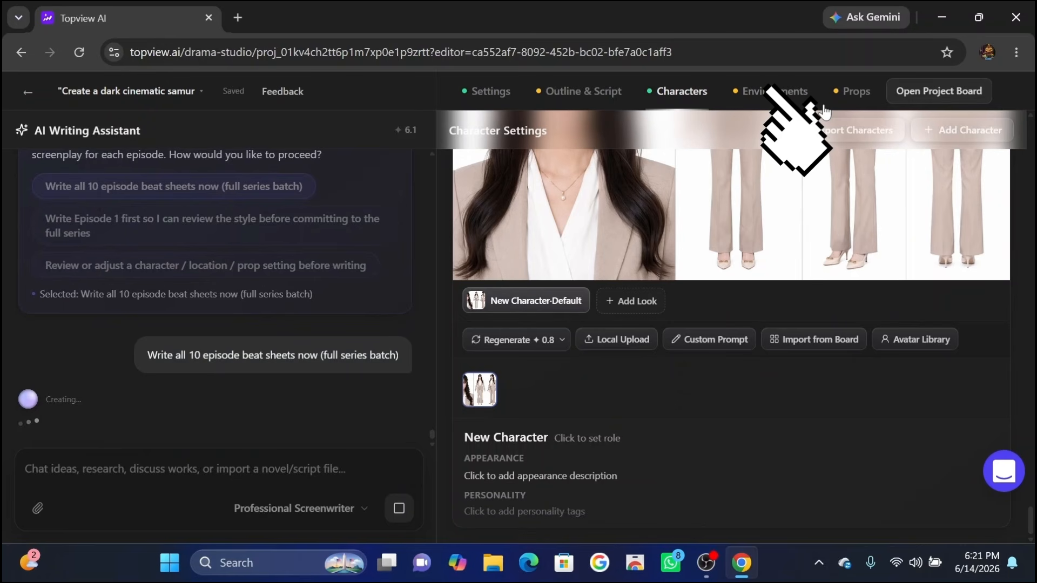
Open the environment settings and generate images for all environments.
click(791, 93)
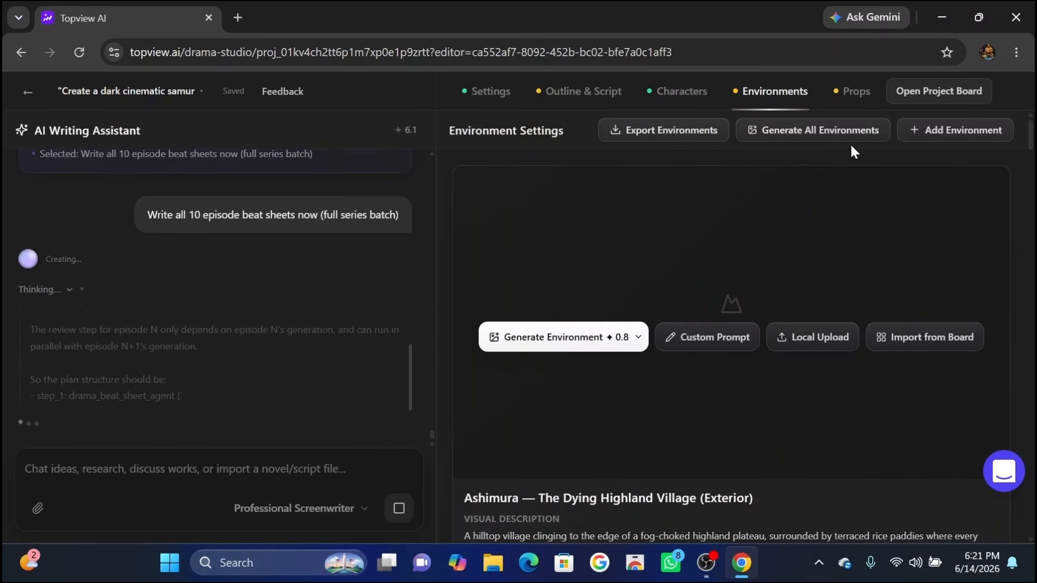
click(825, 132)
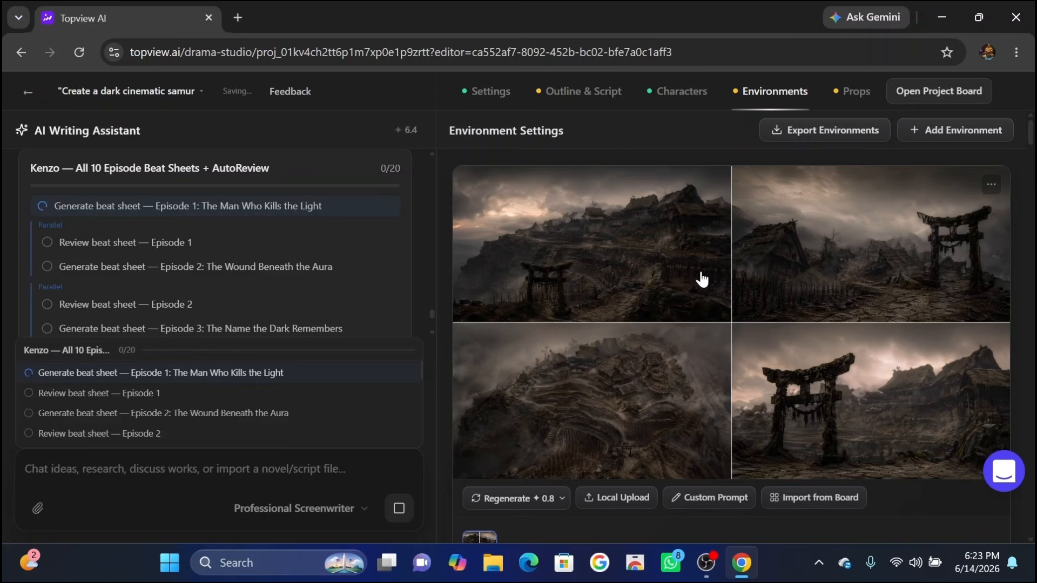
Browse the generated environment images and visual descriptions for each location.
scroll(796, 401, down, 3)
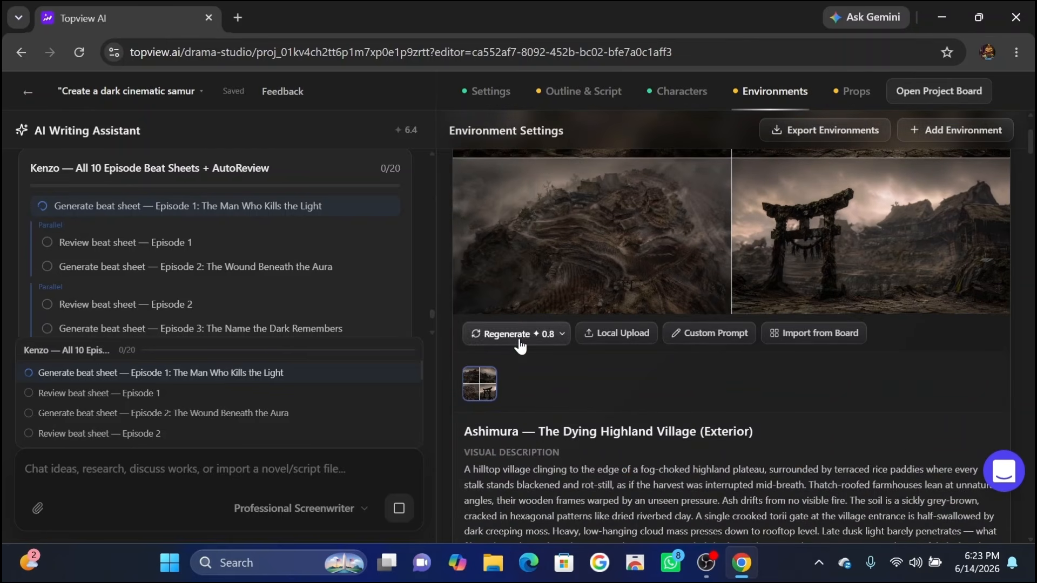
scroll(620, 389, down, 6)
scroll(718, 400, down, 2)
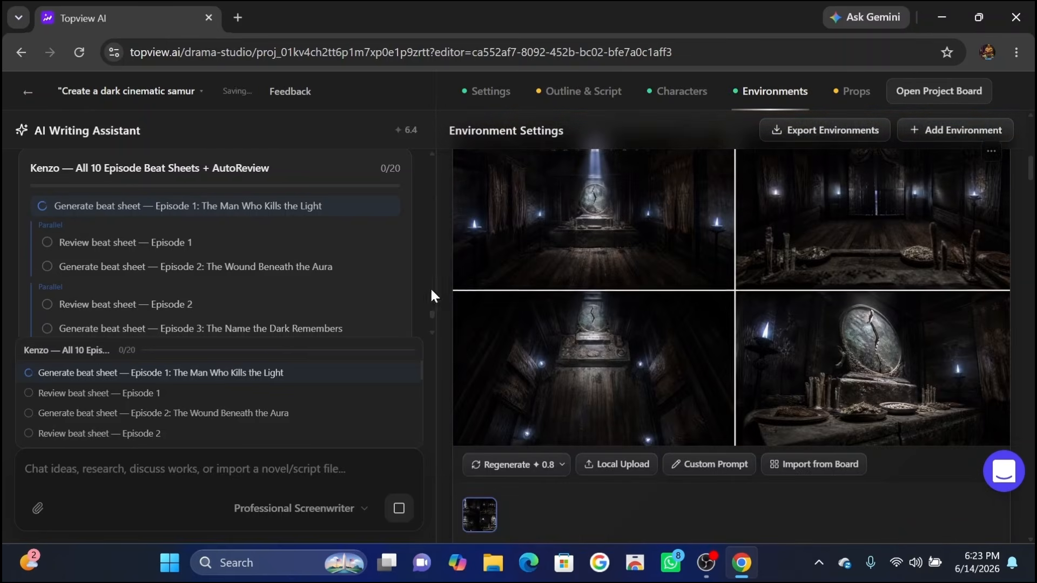
scroll(649, 366, down, 6)
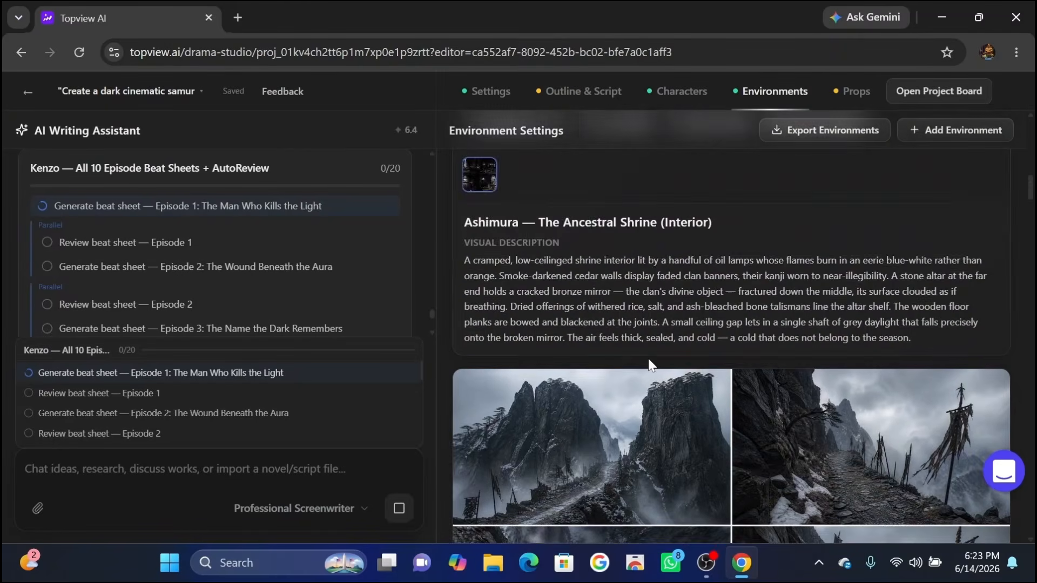
scroll(759, 366, down, 10)
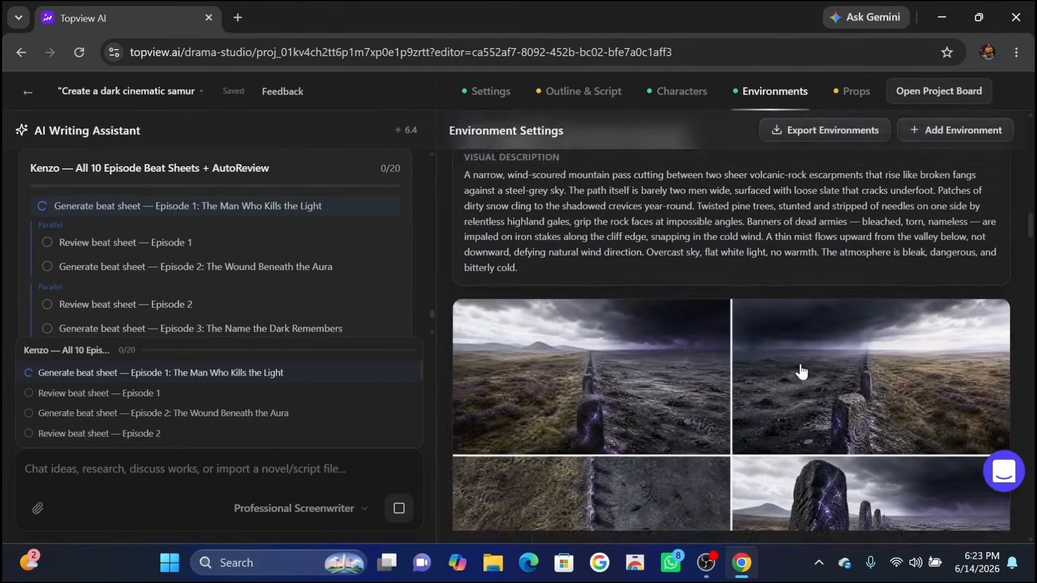
scroll(801, 371, down, 15)
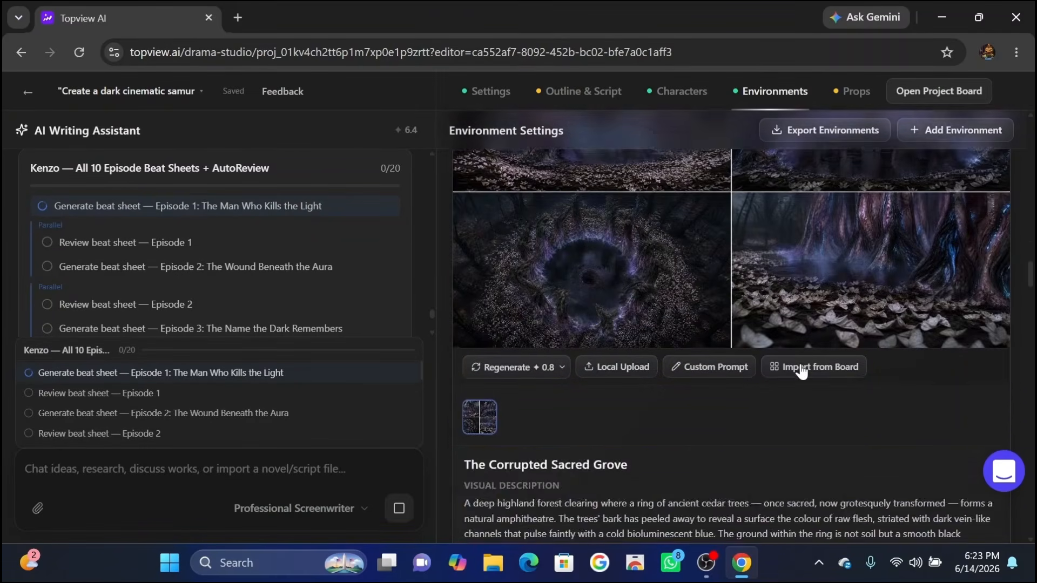
scroll(801, 372, down, 15)
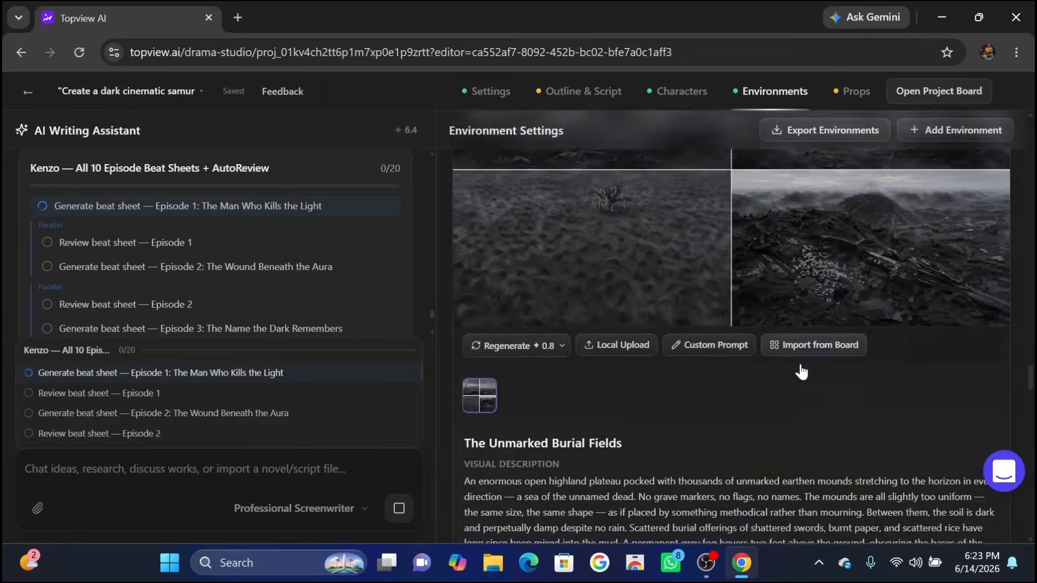
scroll(799, 372, down, 12)
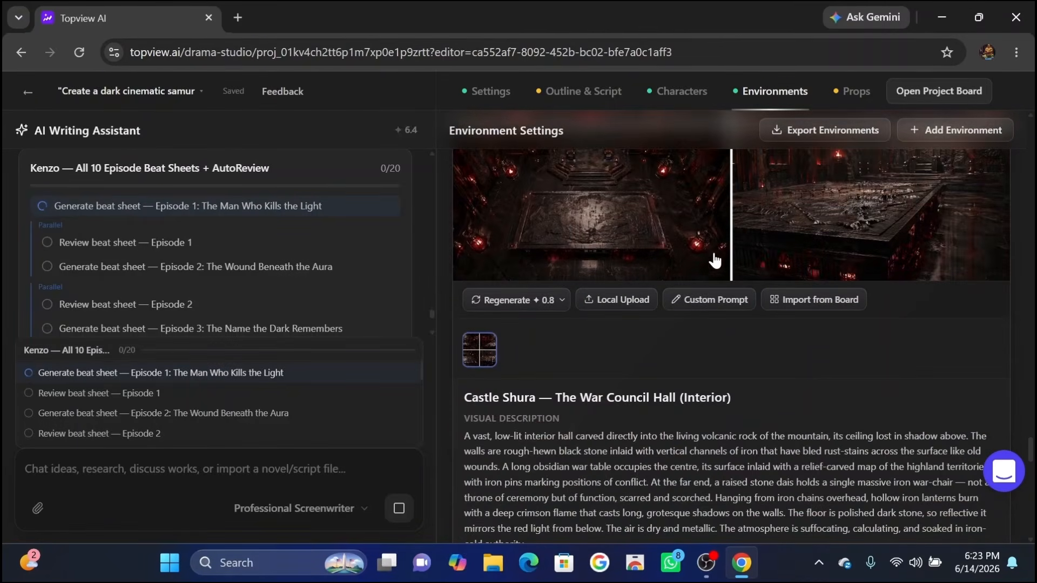
scroll(776, 258, down, 4)
scroll(665, 408, down, 10)
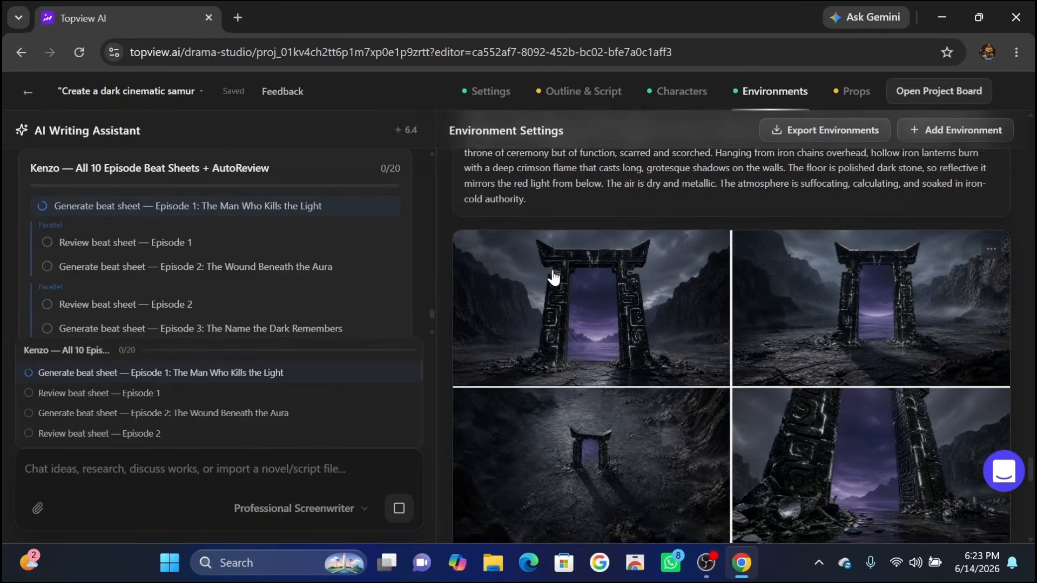
scroll(637, 313, down, 6)
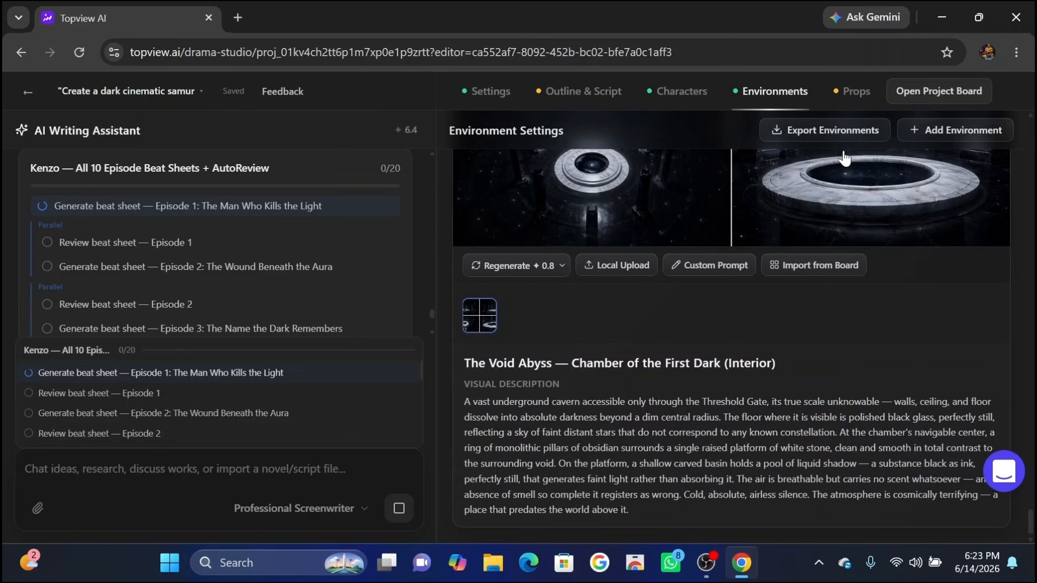
Open the prop settings and generate images for all props.
click(854, 91)
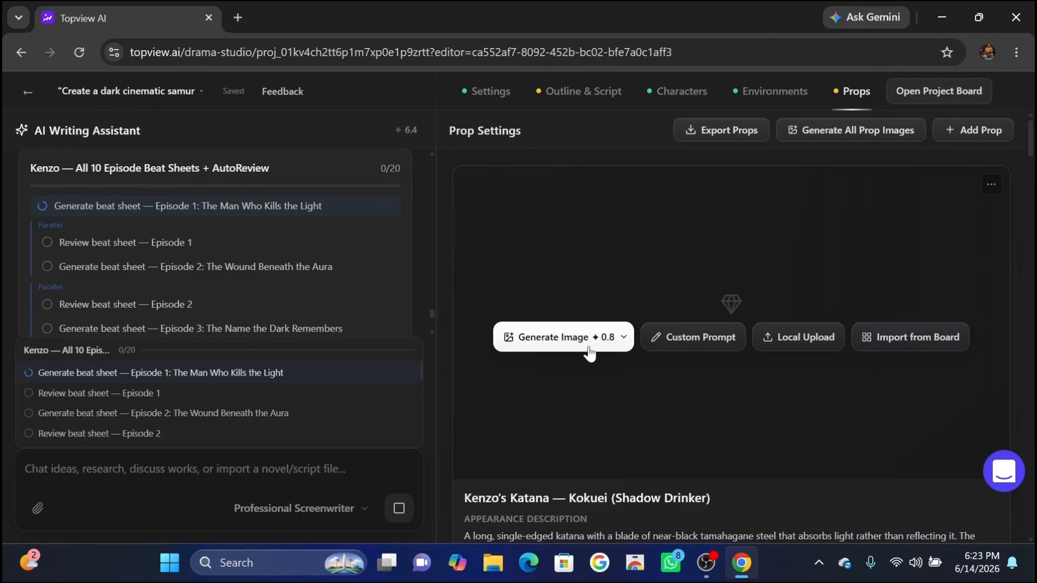
scroll(588, 347, down, 1)
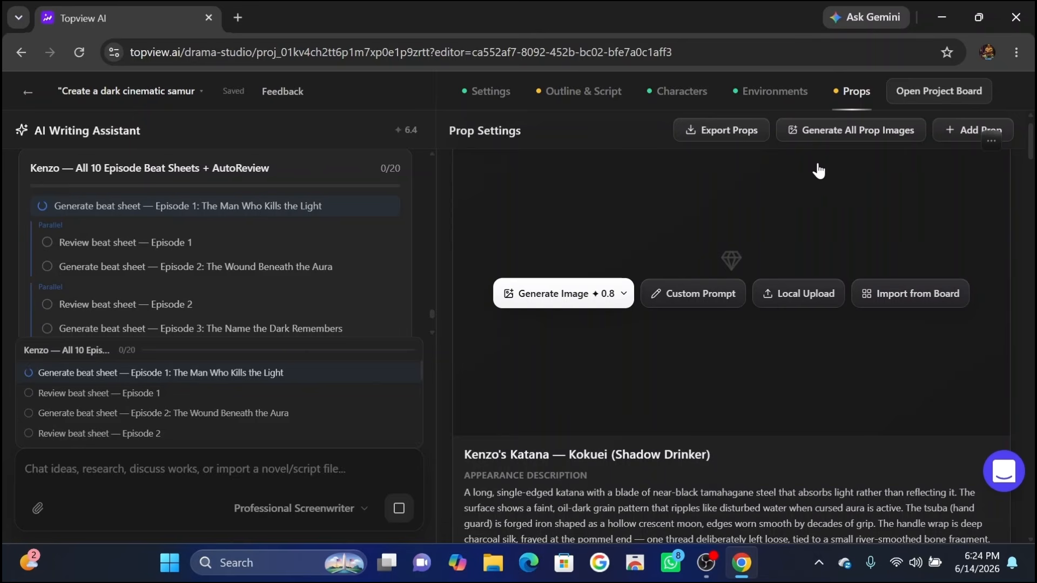
click(842, 139)
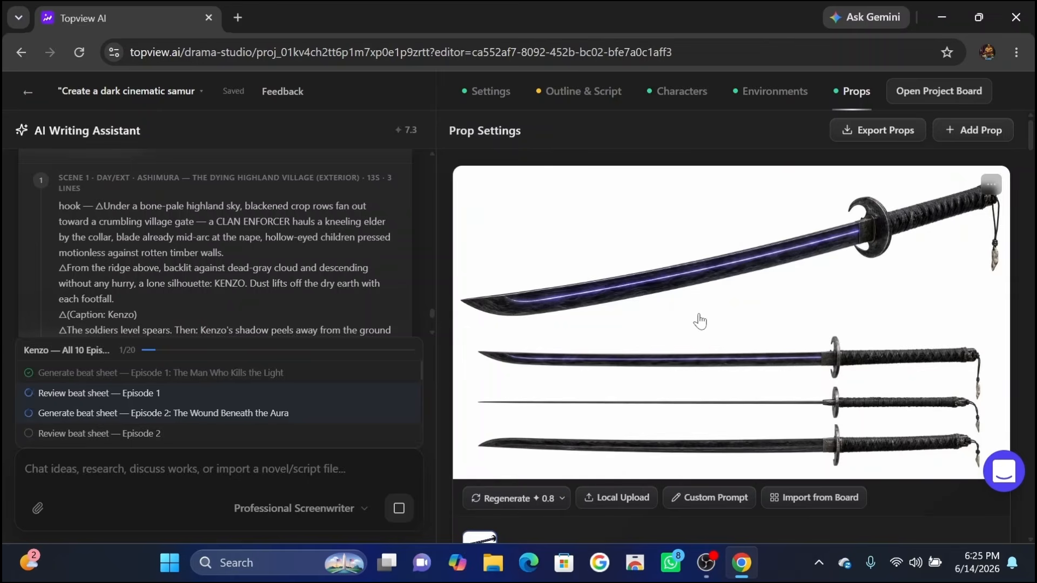
Browse the generated prop images, then revisit the environment and character settings.
scroll(700, 321, down, 15)
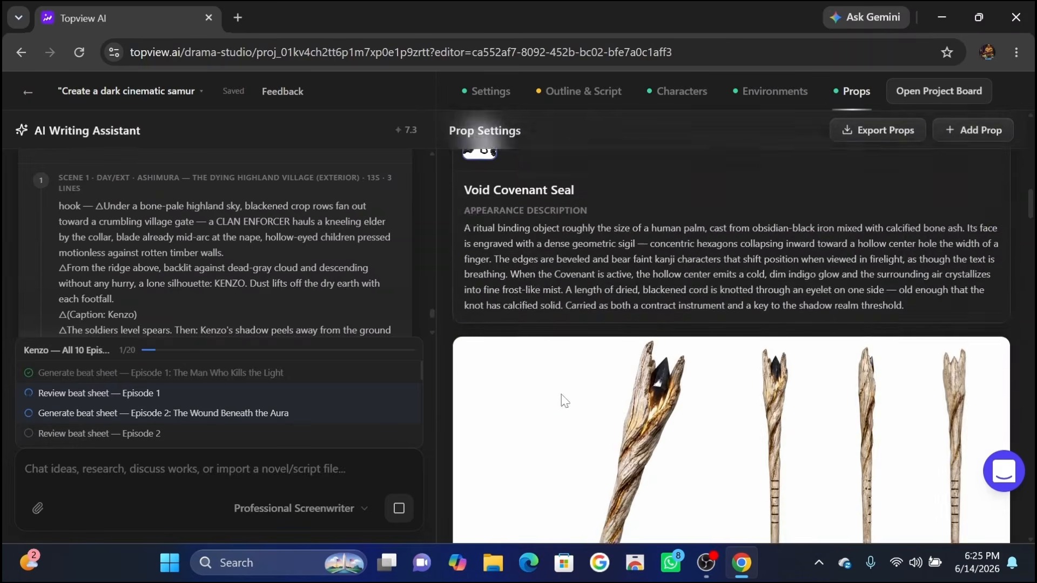
scroll(562, 398, down, 20)
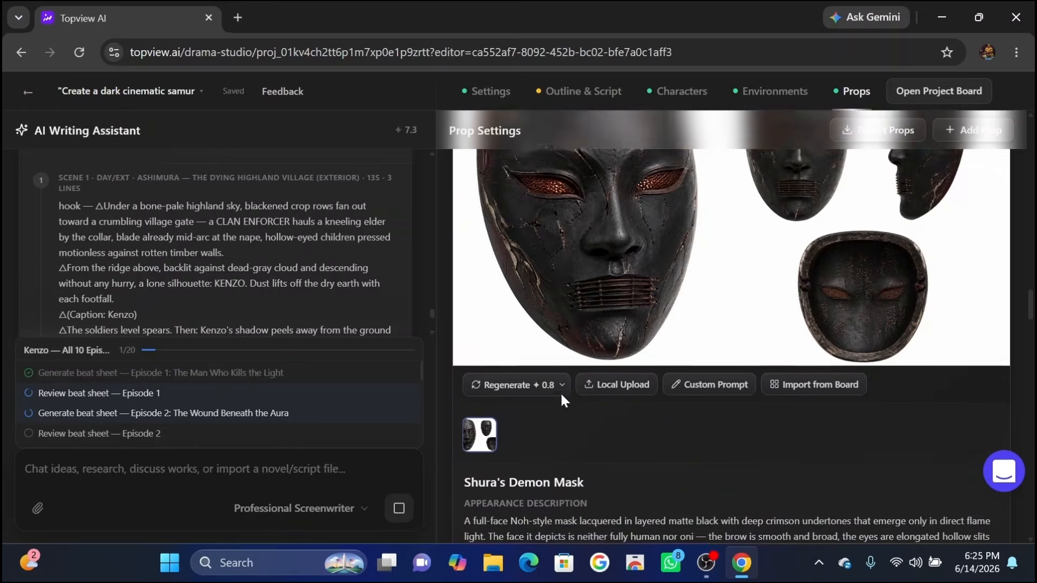
scroll(561, 397, down, 10)
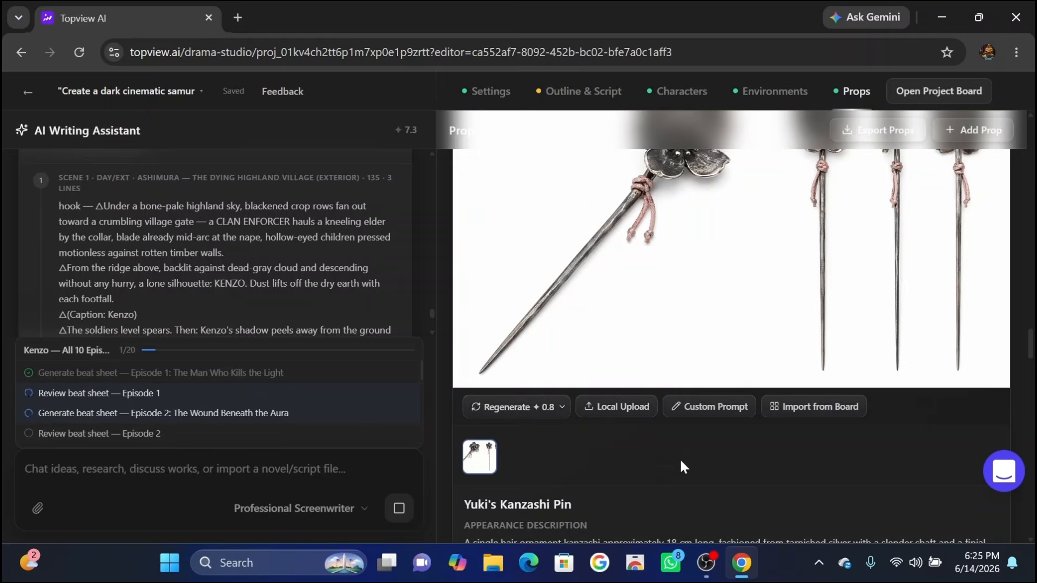
scroll(731, 394, down, 10)
click(775, 90)
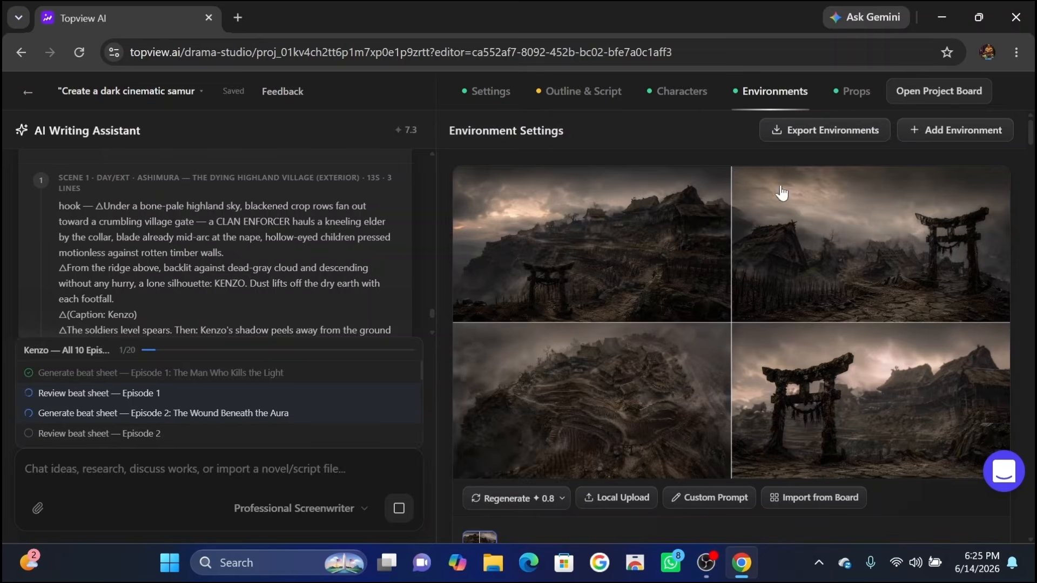
click(672, 92)
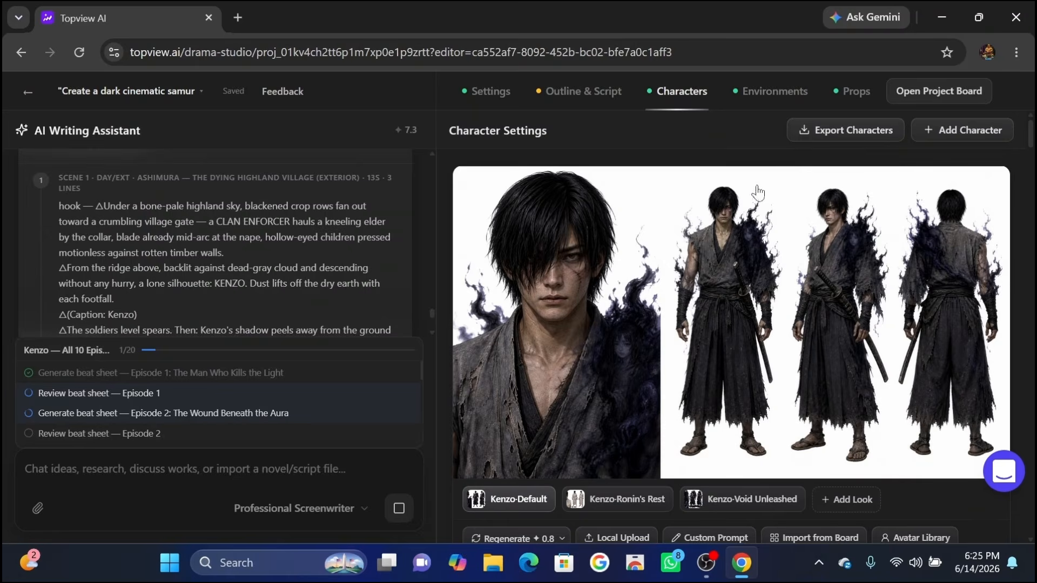
Open the outline and script, and enter video production for Episode 1.
click(550, 92)
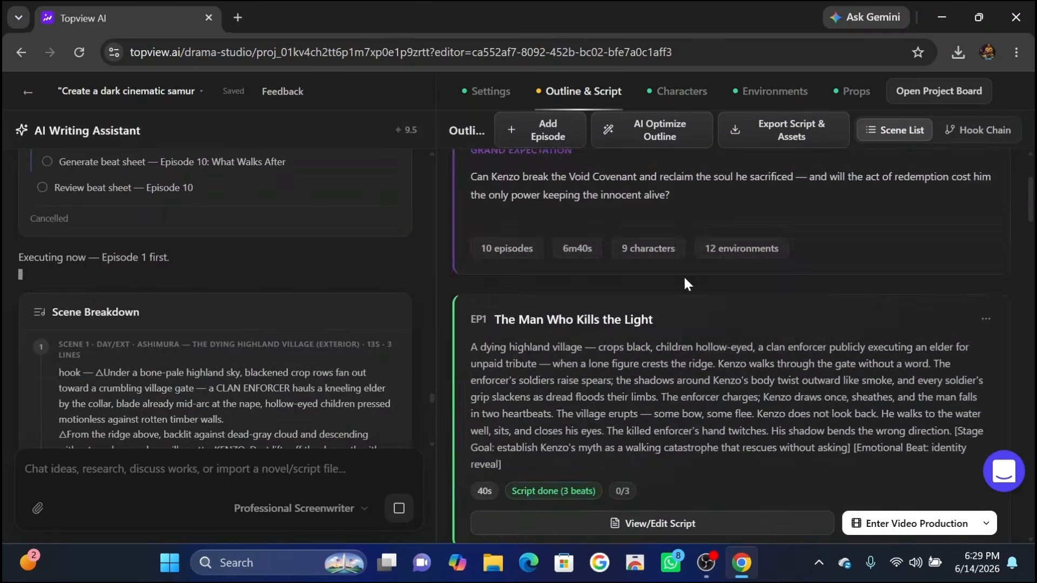
scroll(729, 345, down, 5)
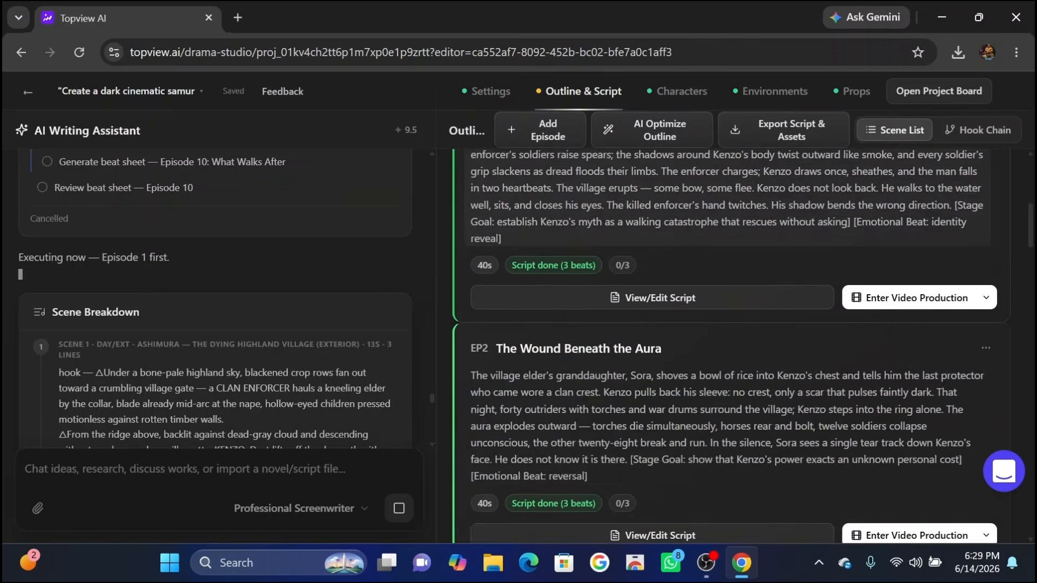
scroll(729, 378, down, 5)
scroll(729, 378, up, 5)
scroll(729, 378, down, 1)
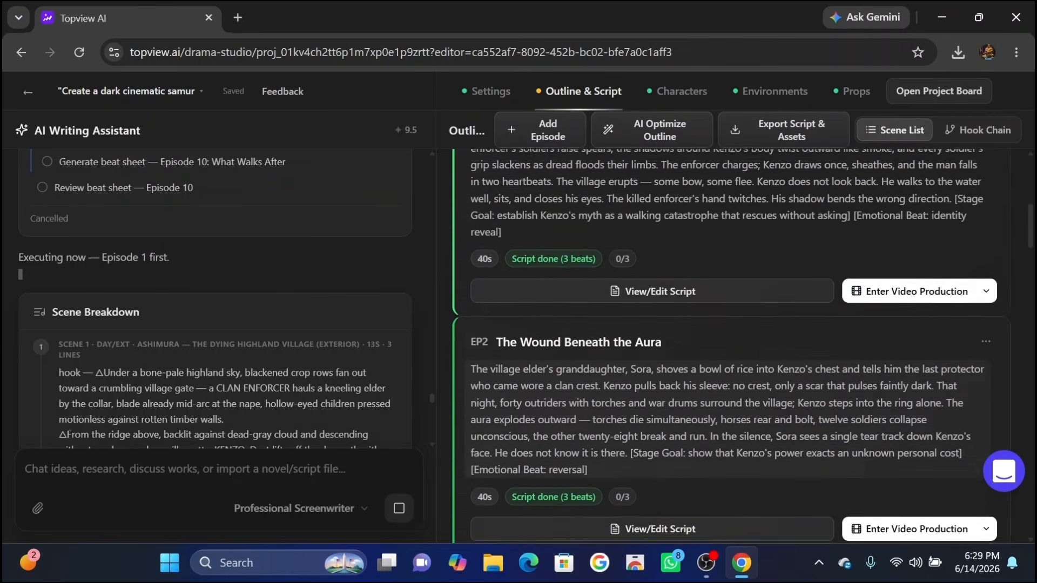
scroll(677, 290, up, 1)
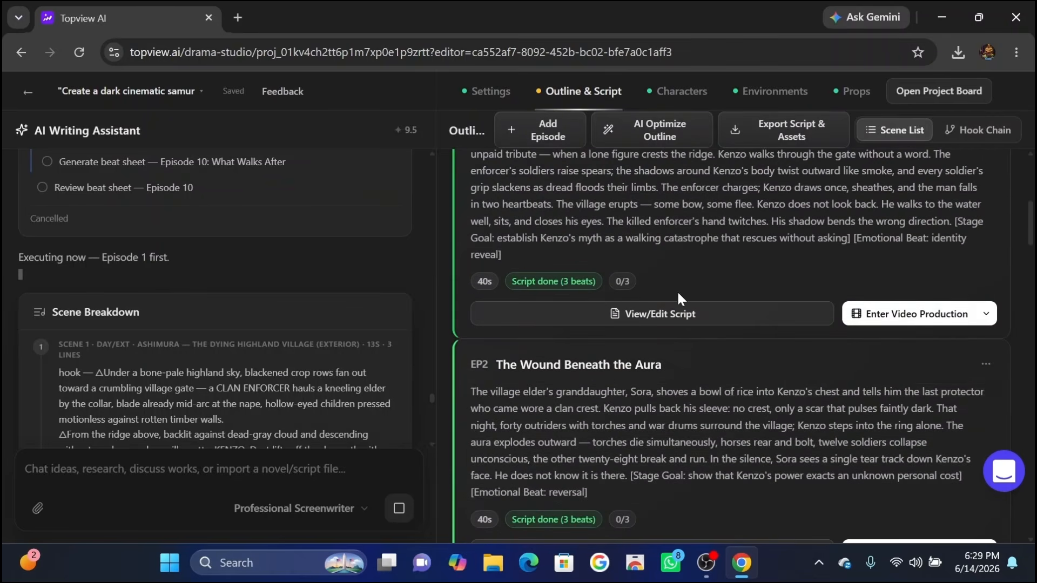
click(914, 314)
scroll(238, 287, down, 10)
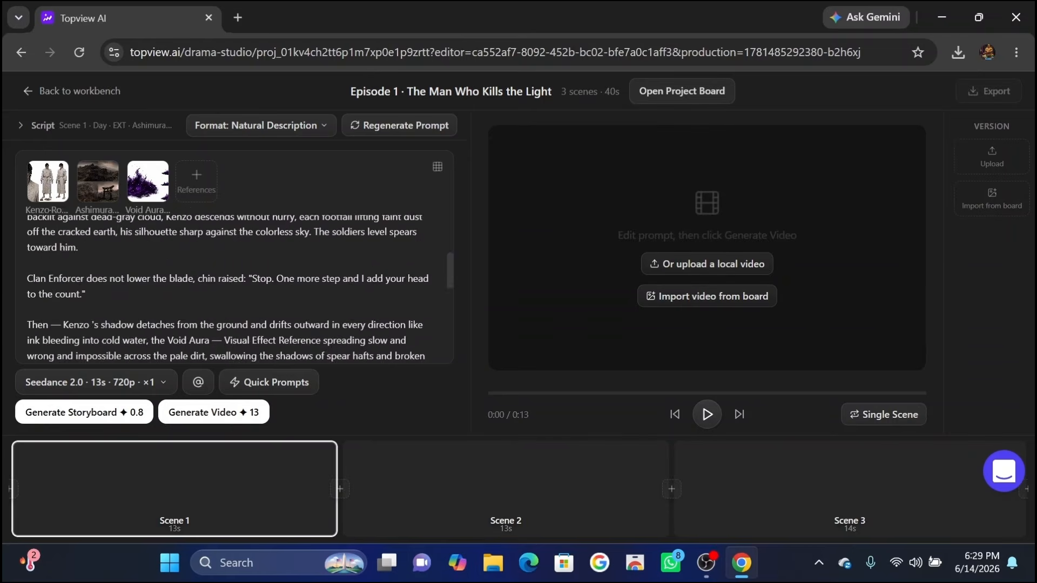
Set Episode 1 Scene 1's video resolution to 1080p and generate its video.
scroll(237, 286, up, 5)
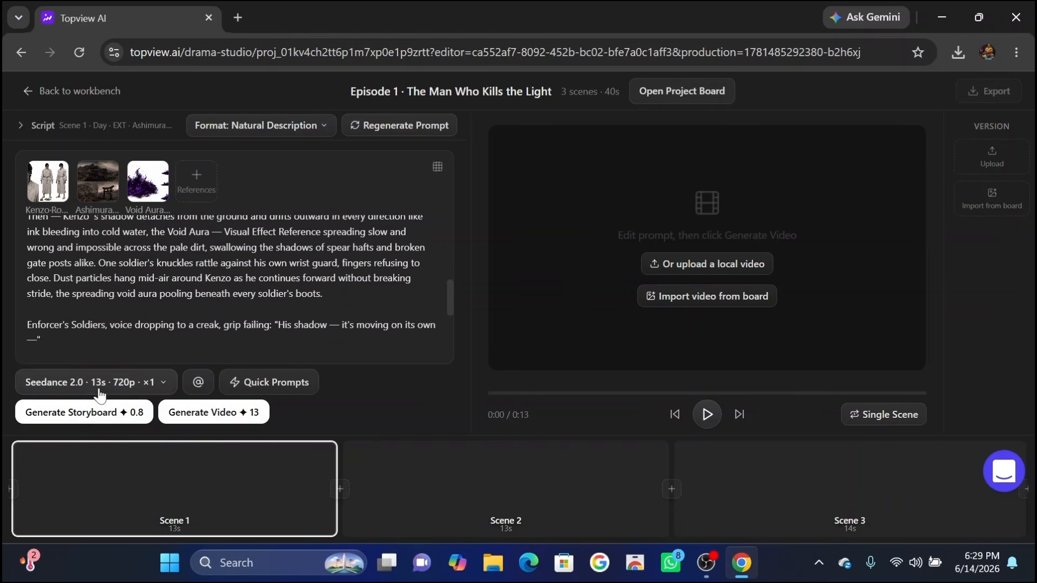
click(158, 383)
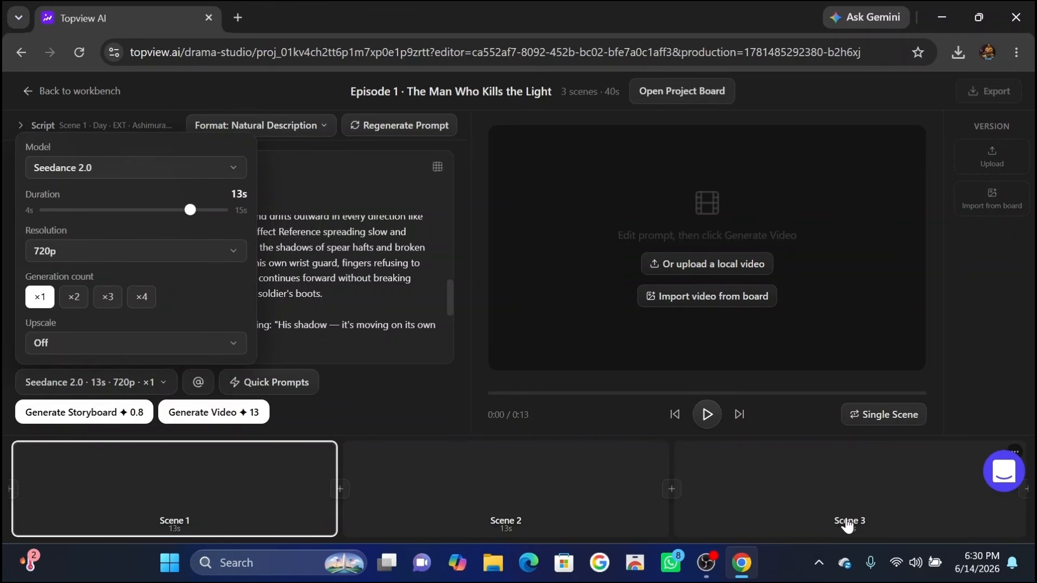
click(230, 259)
click(157, 223)
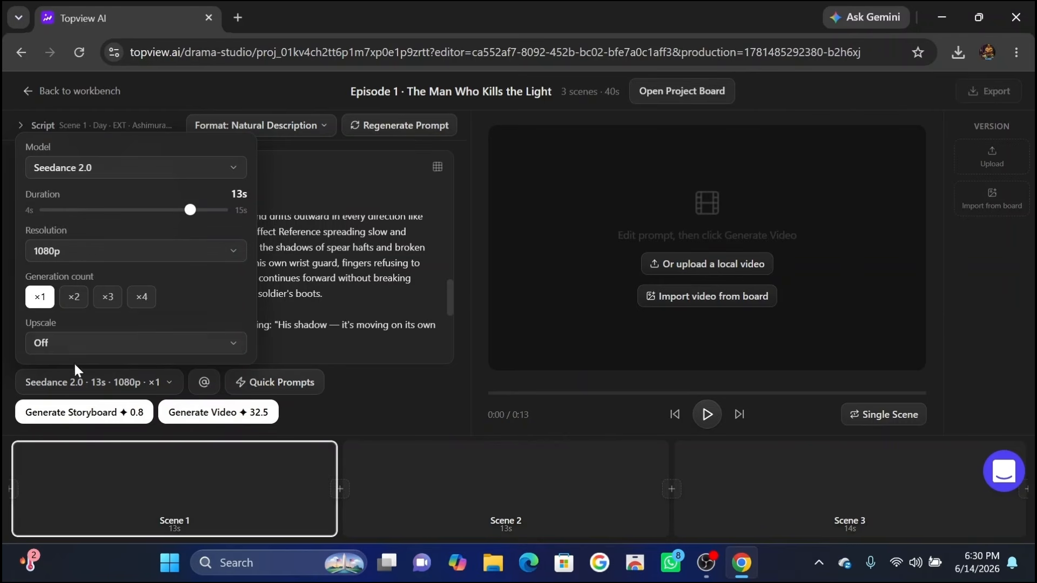
click(154, 385)
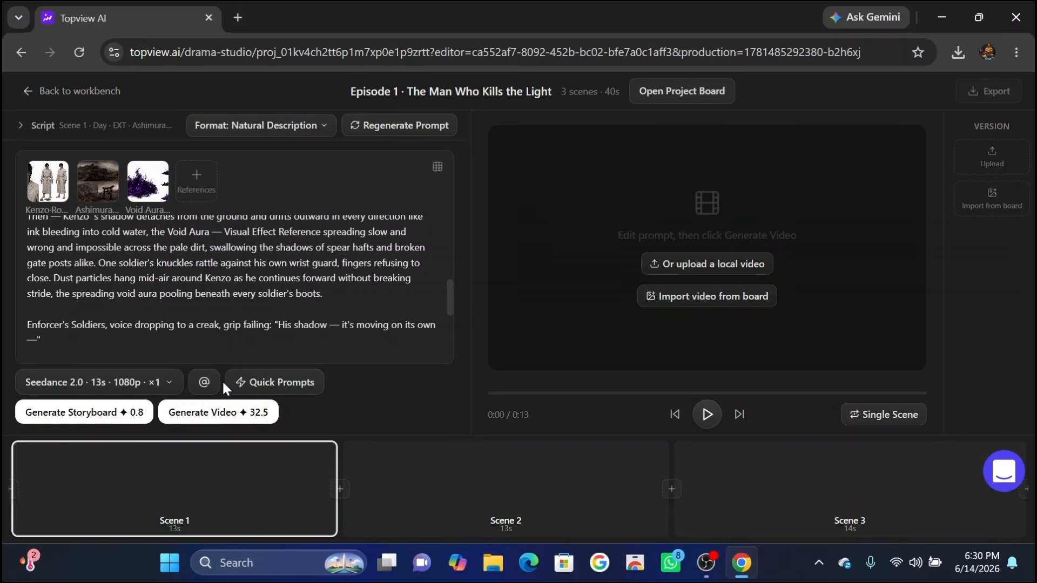
click(216, 412)
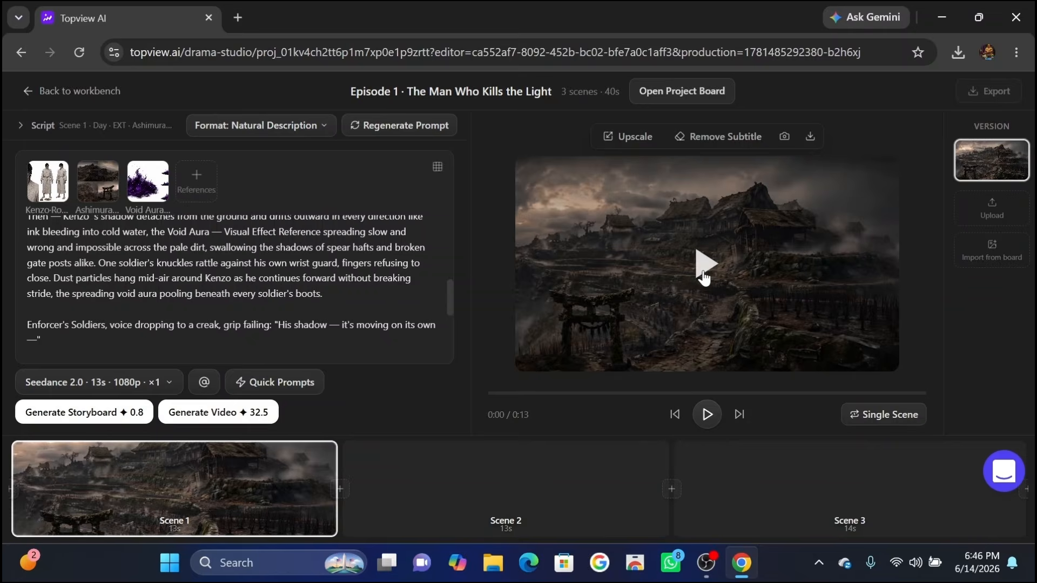
Play back the generated Scene 1 video to review it.
click(701, 277)
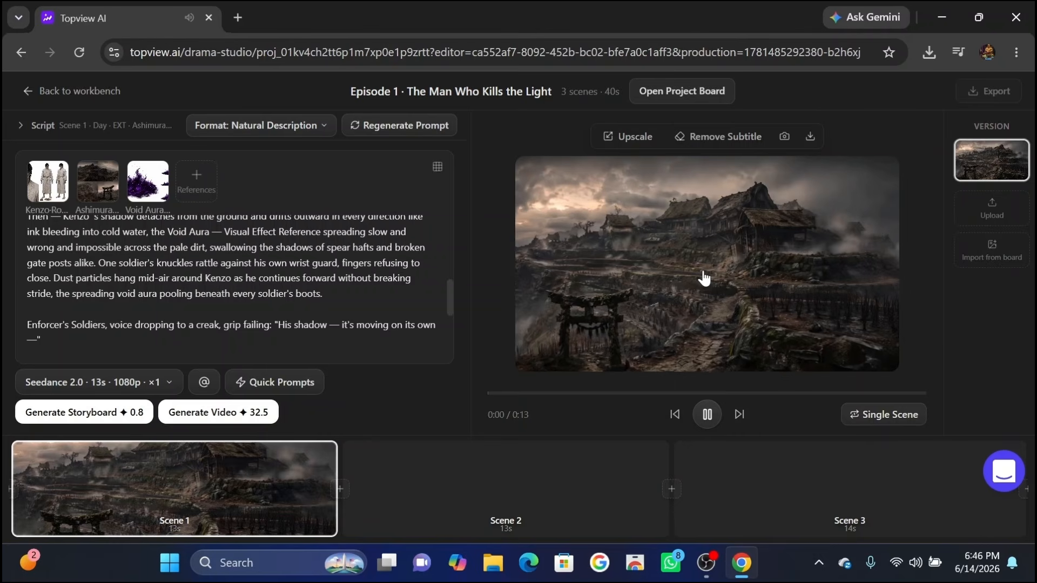
click(703, 278)
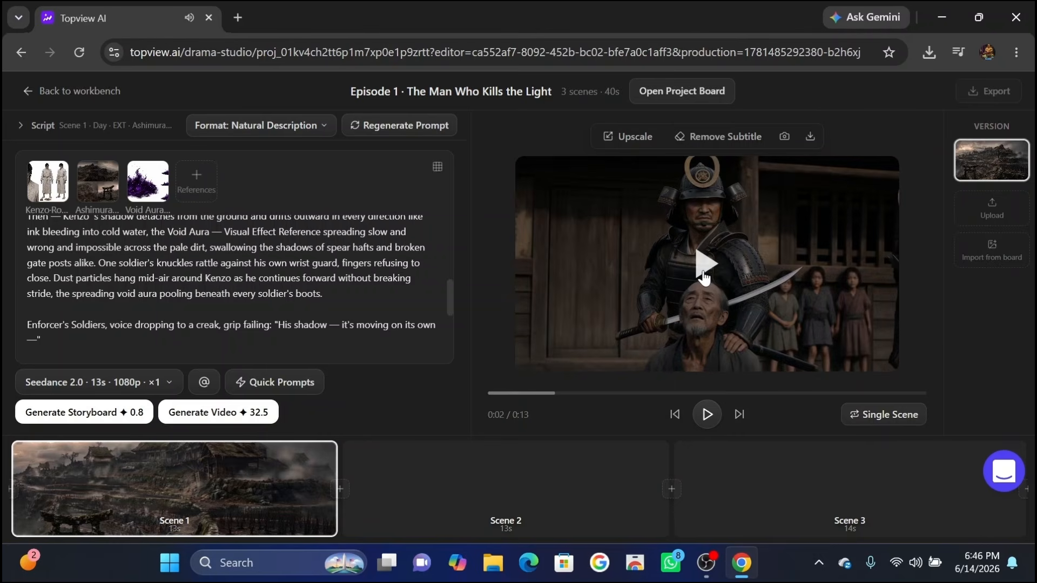
click(703, 277)
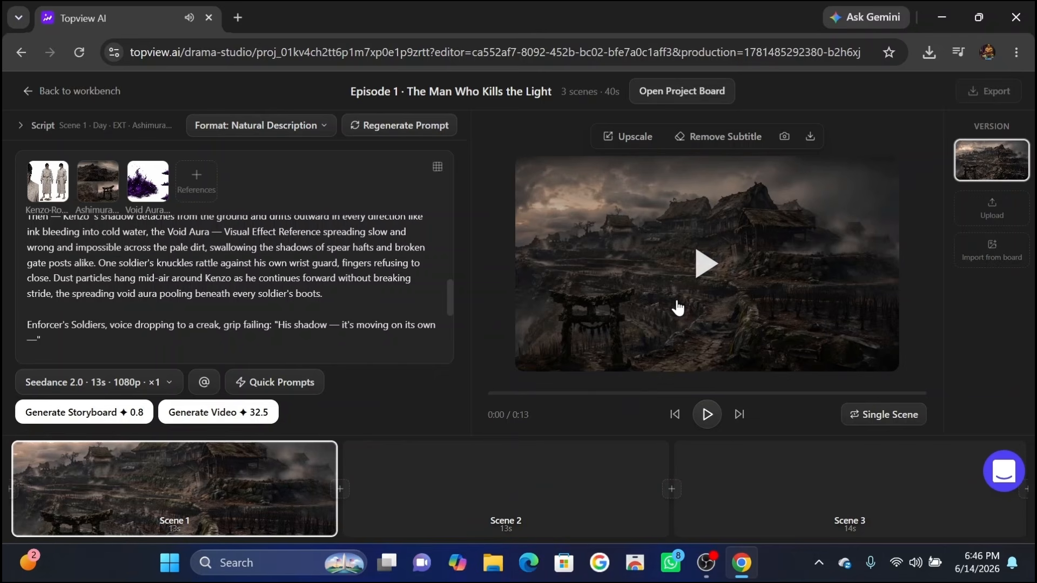
Select Scene 2, generate its video with scene continuation, and play it back.
click(475, 492)
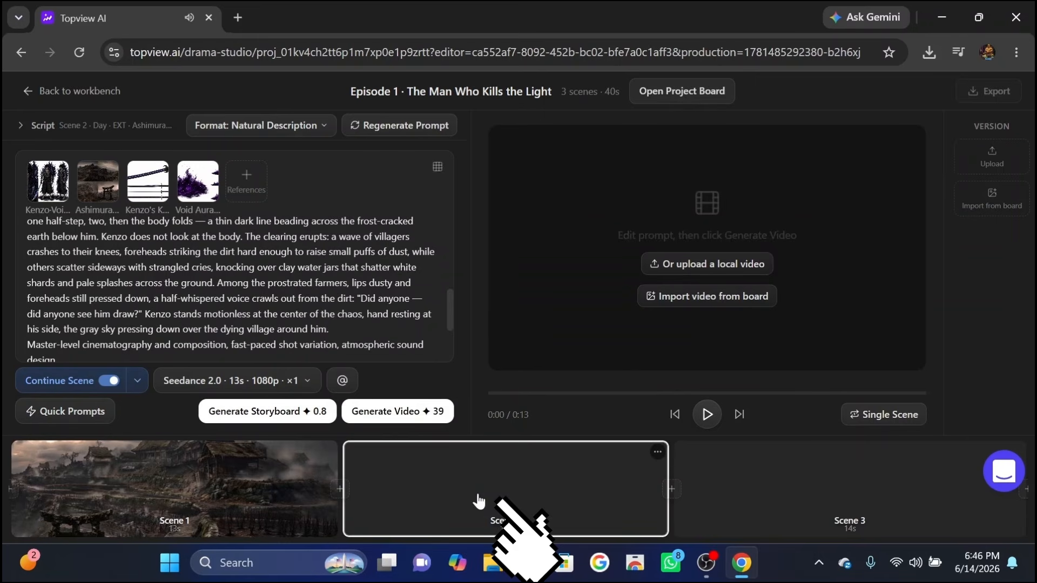
click(396, 414)
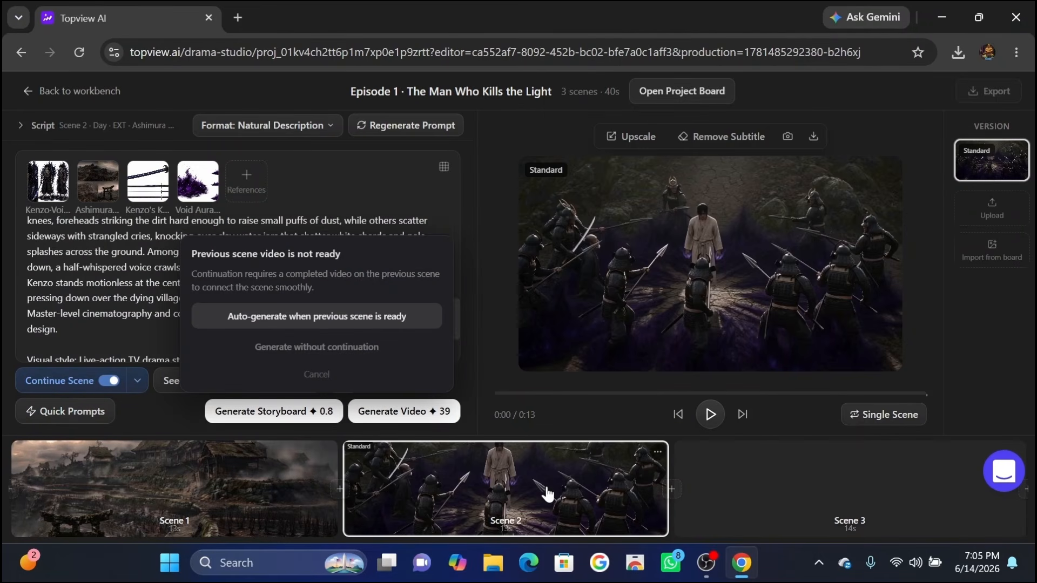
click(701, 278)
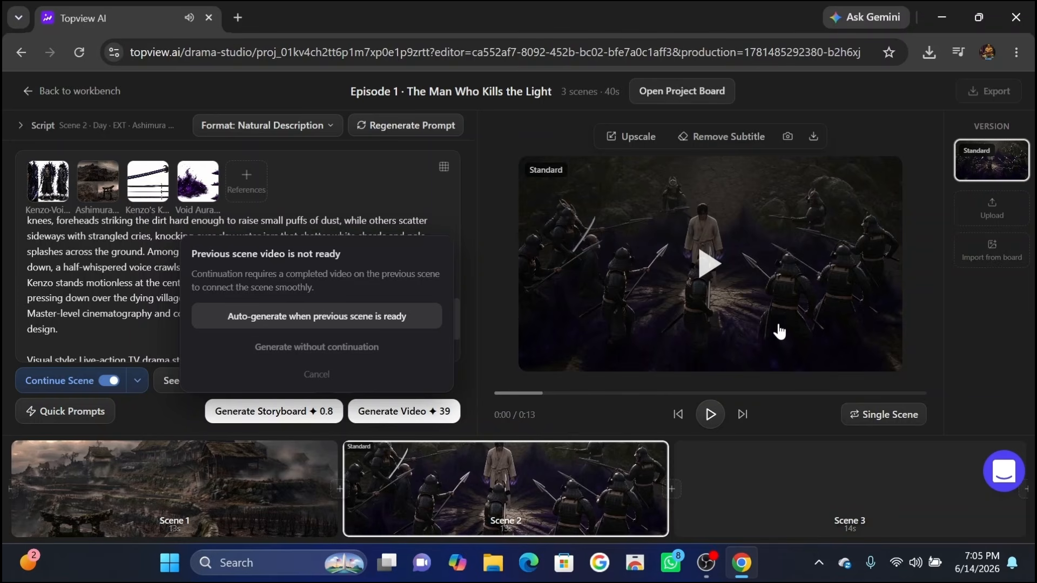
Select Scene 3 and generate its video, then review the Scene 3, Scene 2 and Scene 1 results.
click(758, 509)
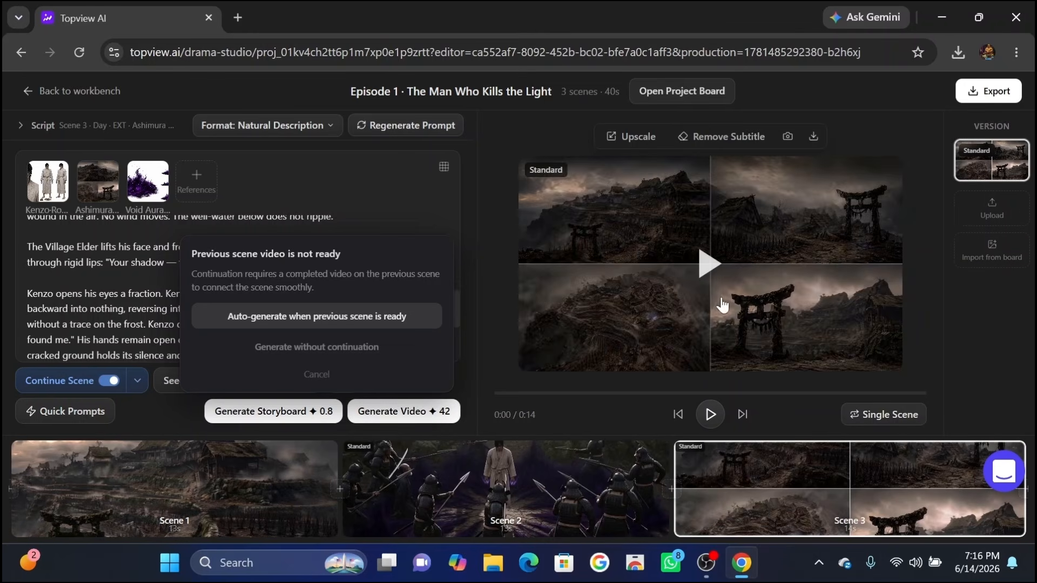
click(697, 270)
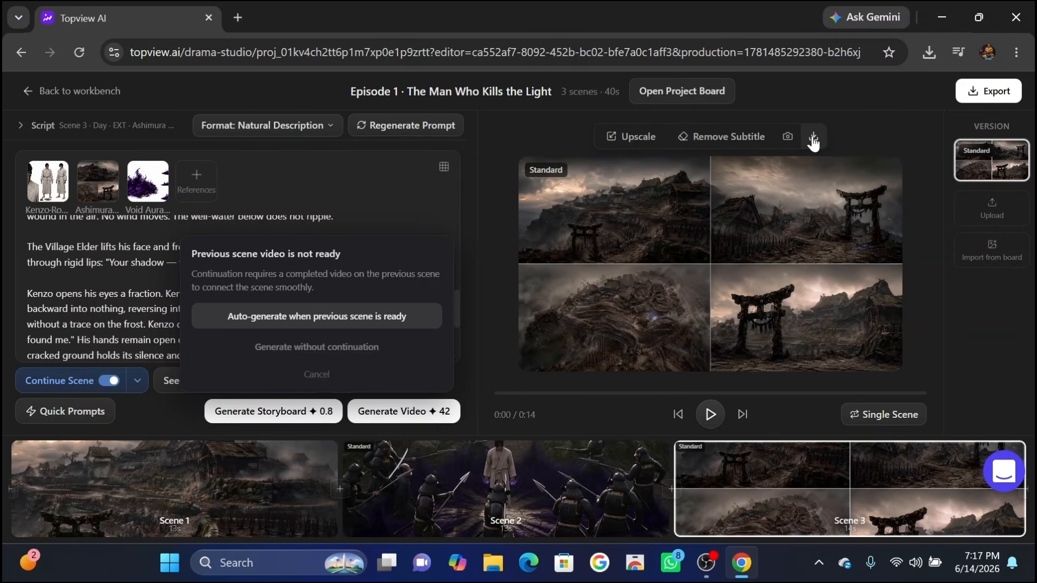
click(574, 497)
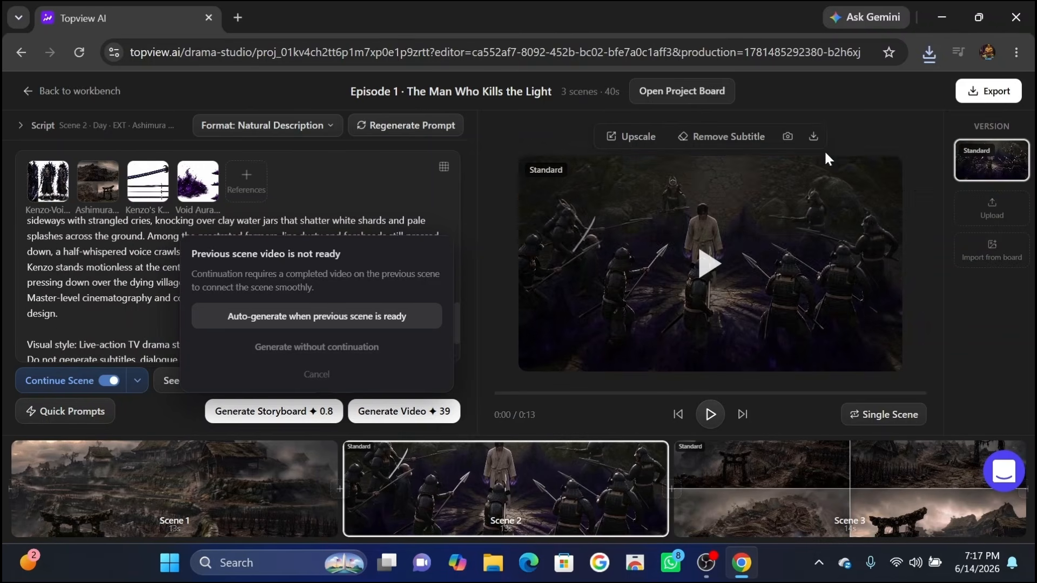
click(236, 521)
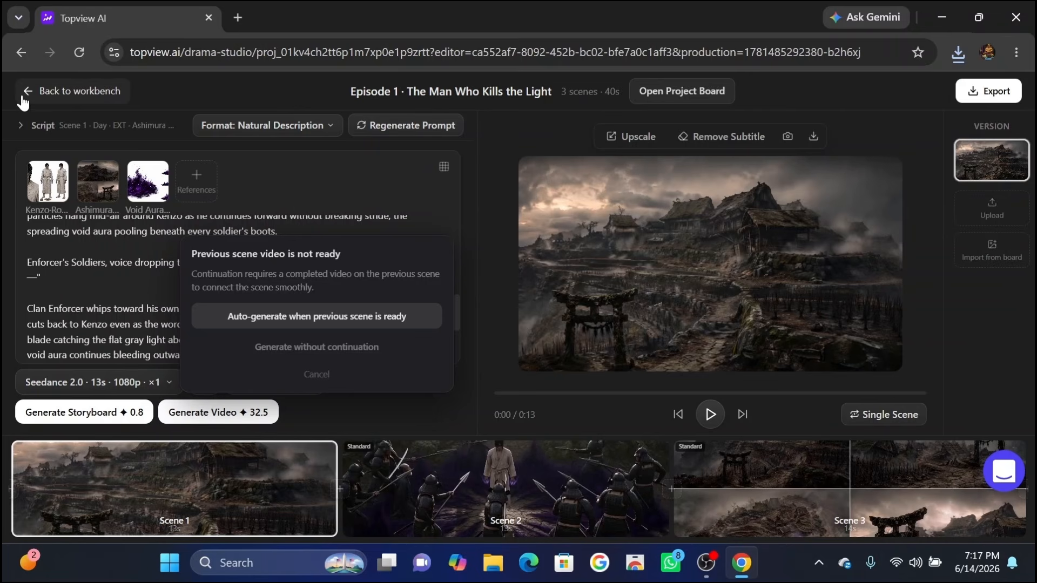
Return to the workbench and enter video production for Episode 2, The Wound Beneath the Aura.
click(27, 92)
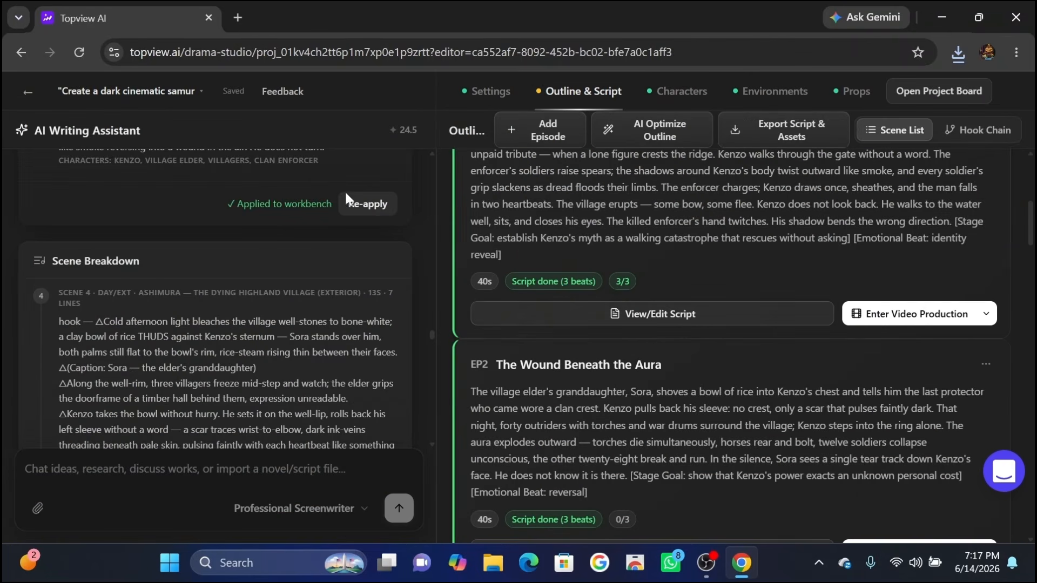
scroll(663, 332, down, 7)
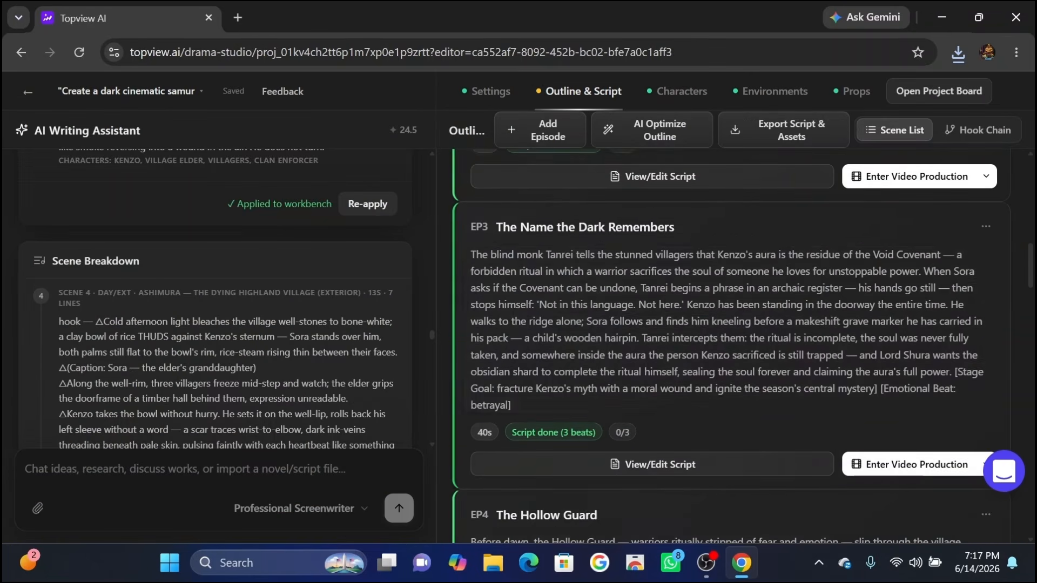
scroll(732, 345, down, 2)
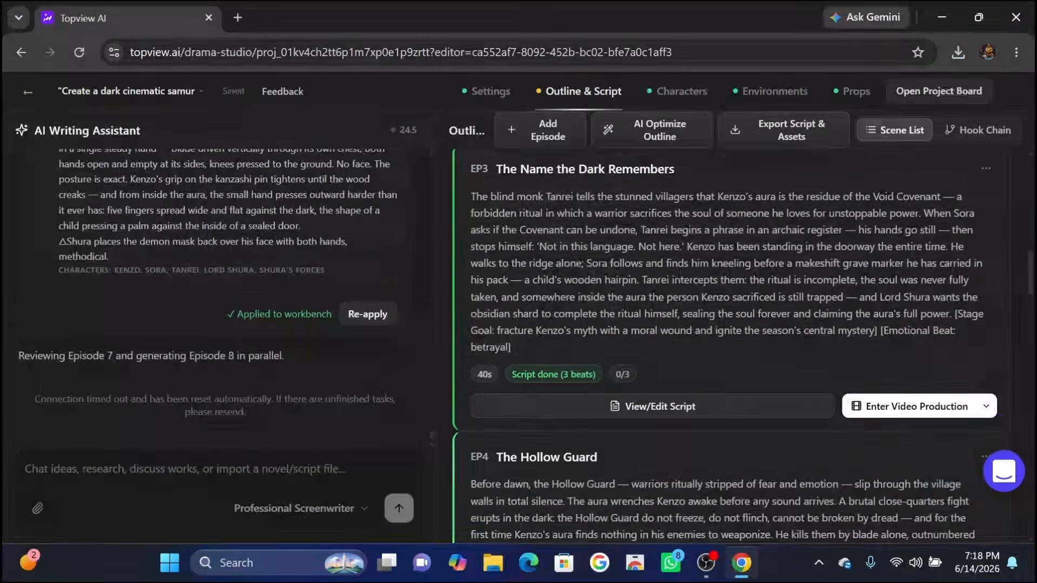
scroll(889, 321, up, 3)
click(897, 293)
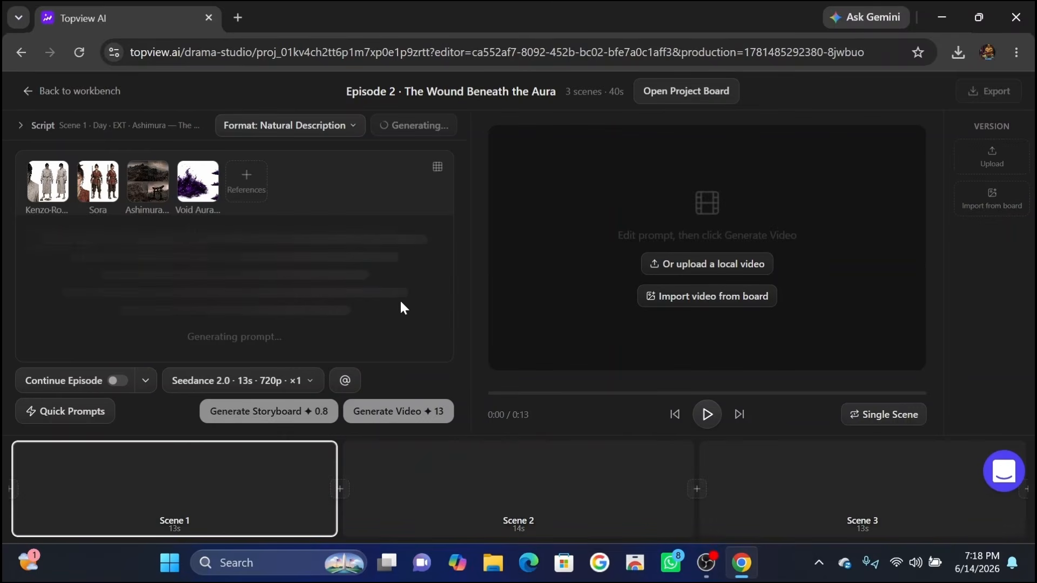
Set Episode 2 Scene 1's resolution to 1080p and generate its video.
click(285, 381)
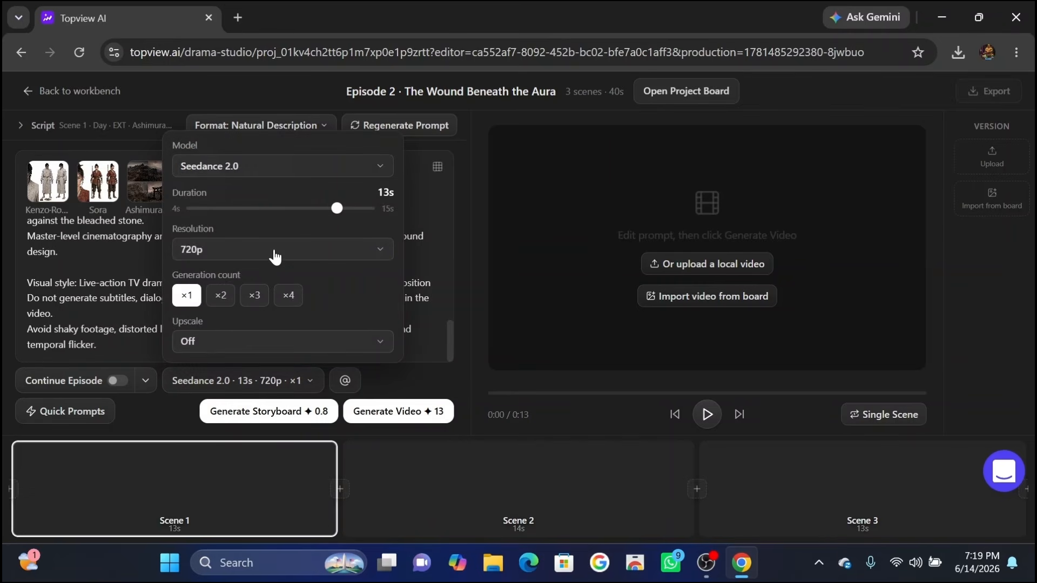
click(289, 262)
click(219, 229)
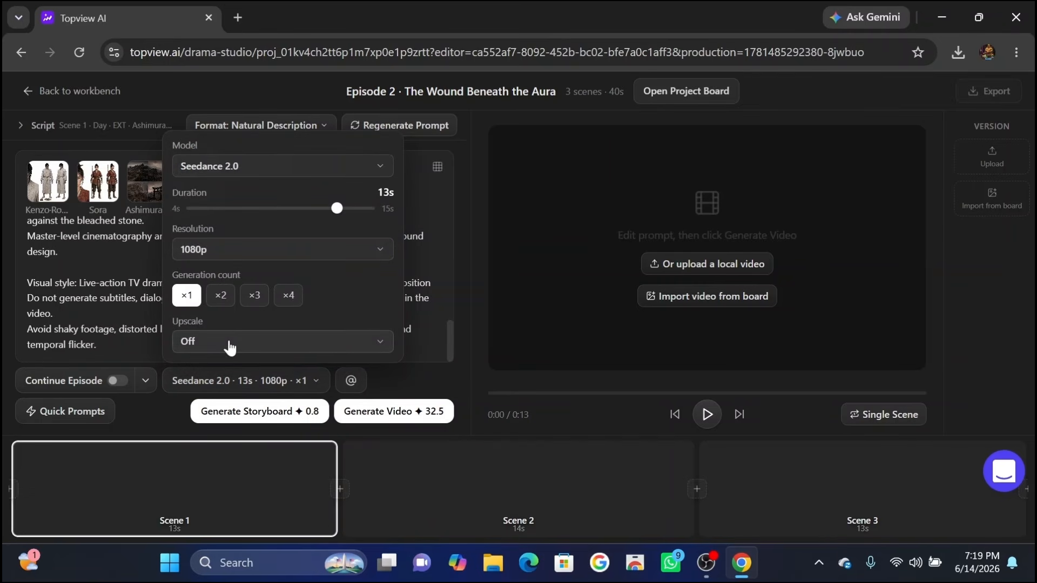
click(296, 381)
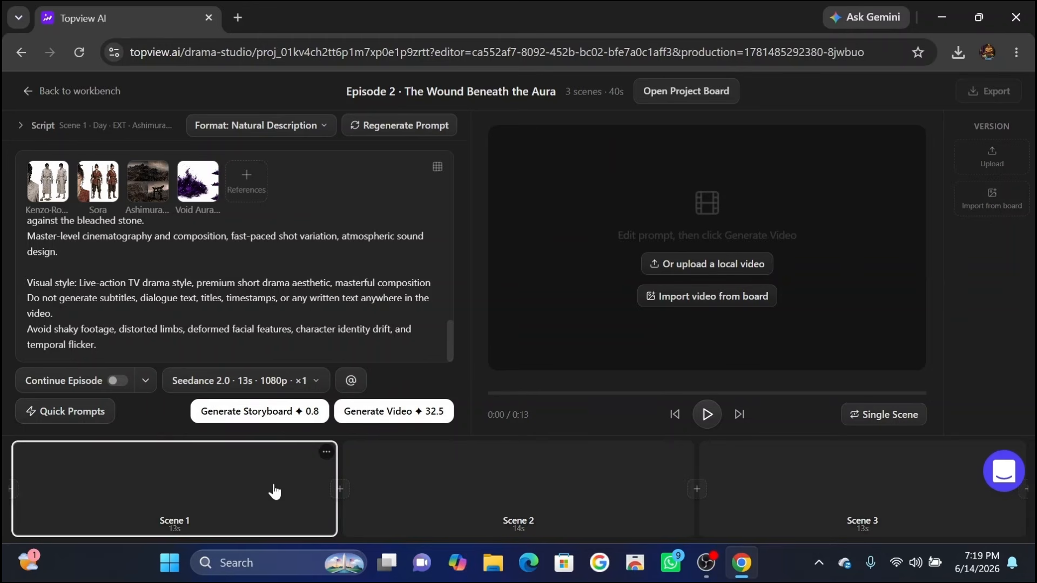
click(408, 412)
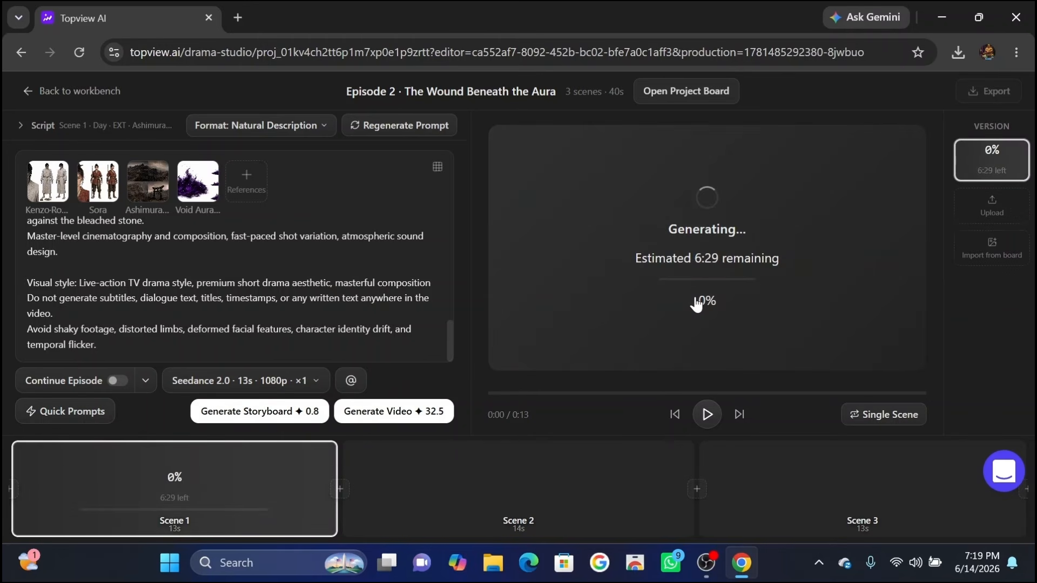